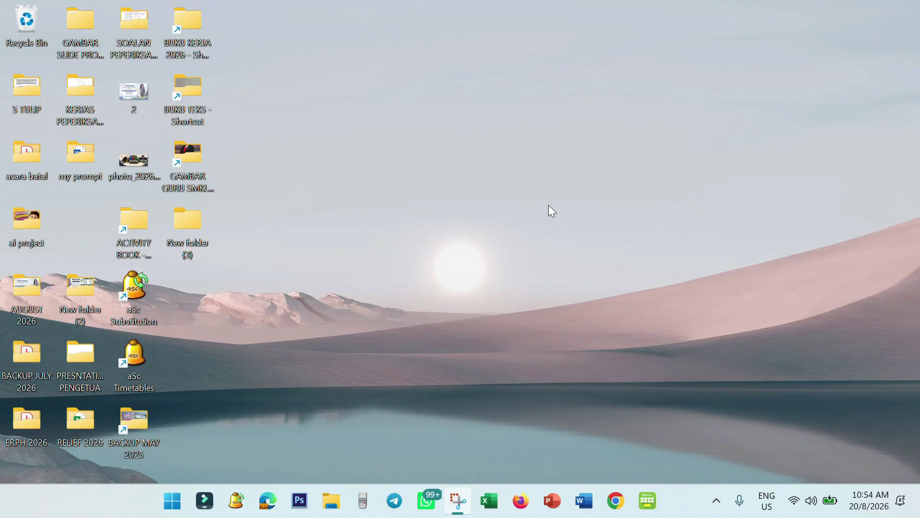
# Step: Open Chrome with the first moe-dl.edu.my profile, the one with the portrait photo, and go to Gemini
pyautogui.click(616, 500)
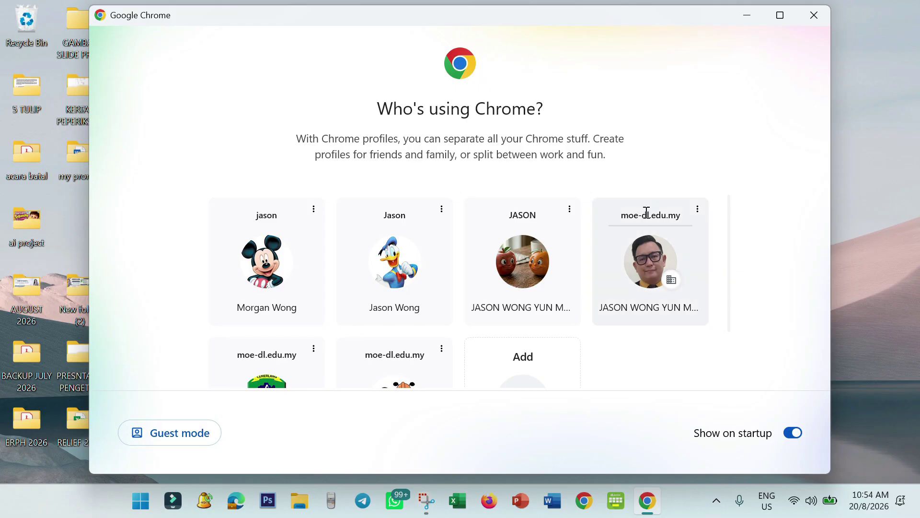
pyautogui.click(639, 261)
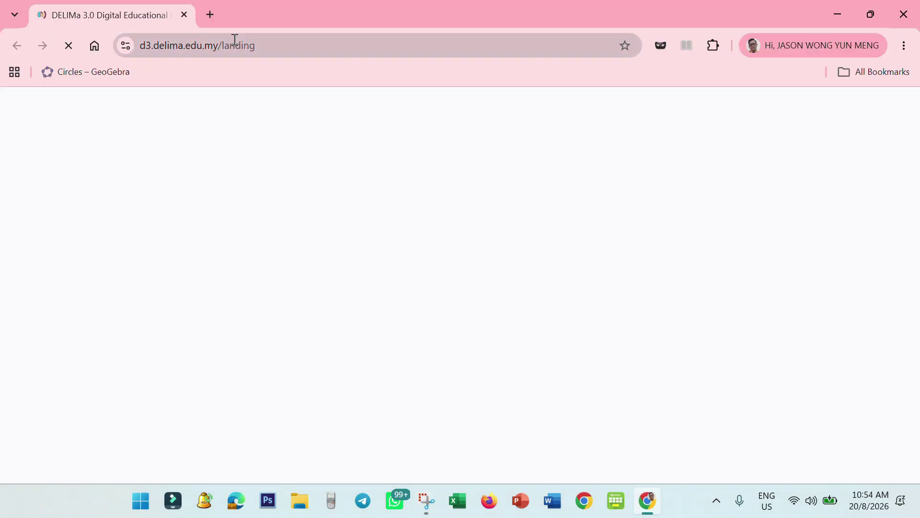
pyautogui.click(234, 40)
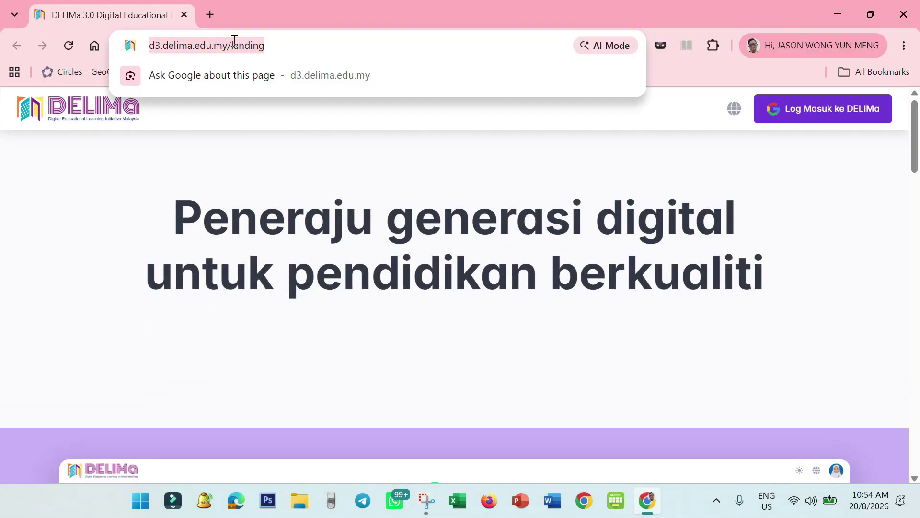
pyautogui.write('gemini')
pyautogui.press('Return')
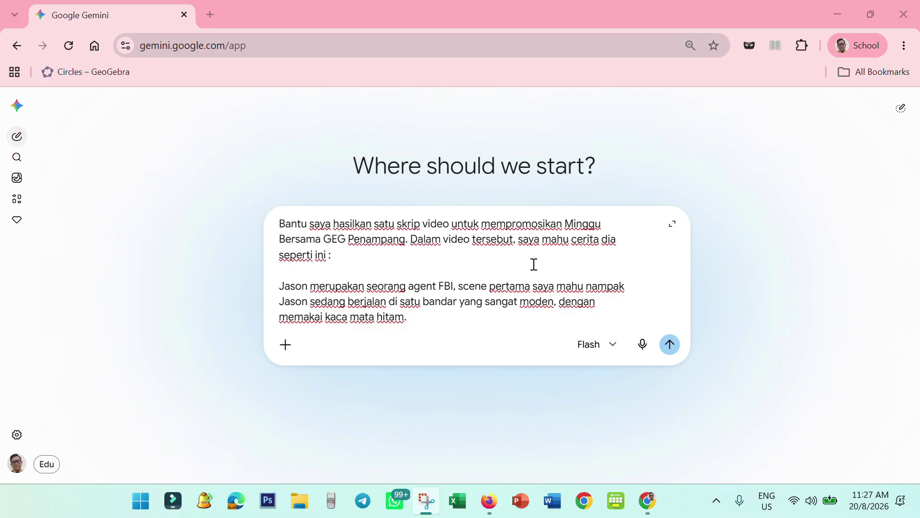
# Step: Add the line "Hasilkan skrip bagi video ini dalam bahasa Inggeris" at the end of the video script prompt and submit it
pyautogui.scroll(-5, 532, 263)
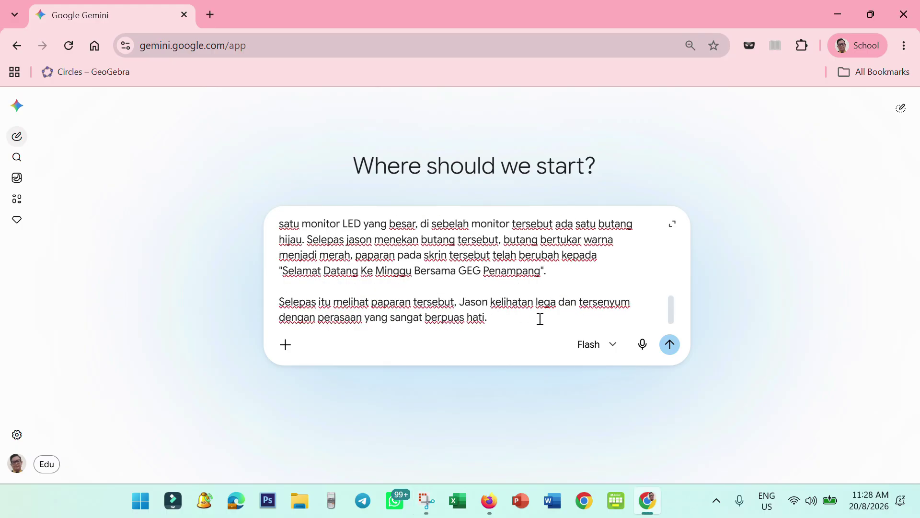
pyautogui.hotkey('shift', 'Return')
pyautogui.hotkey('shift', 'Return')
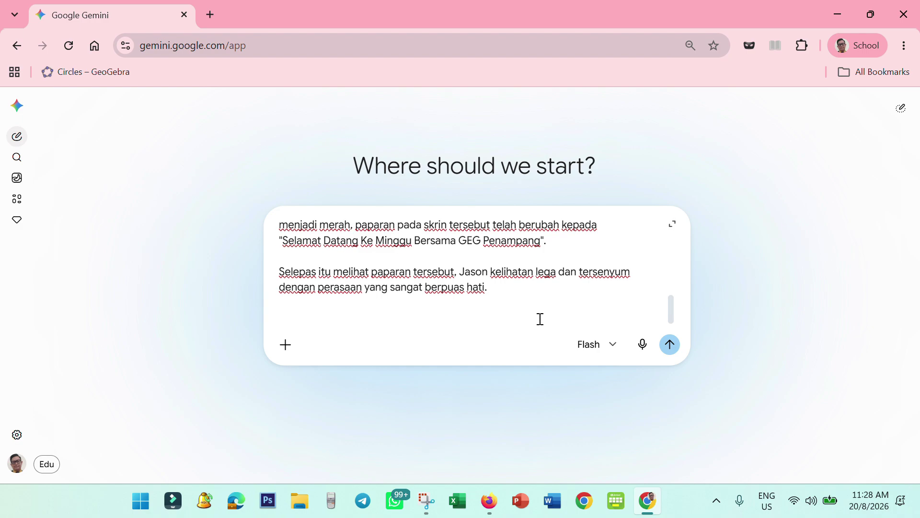
pyautogui.write('Hasilkan skrip bag')
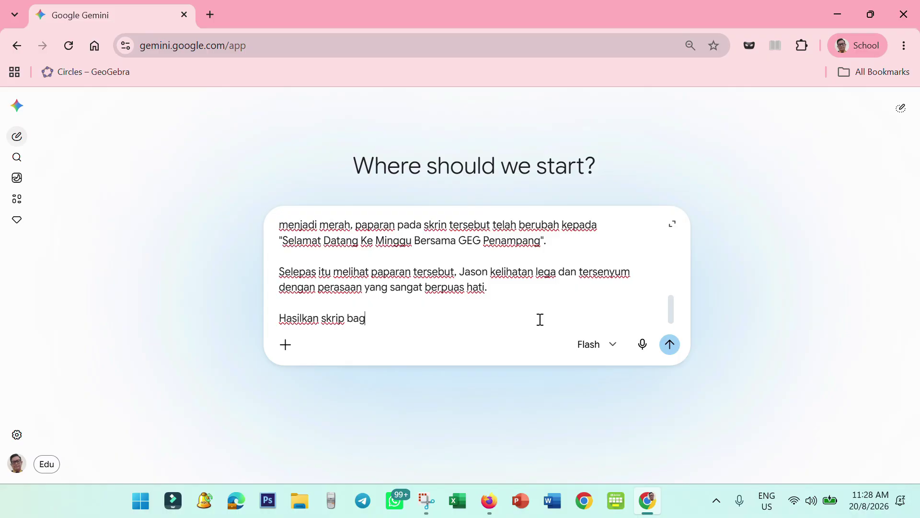
pyautogui.write('i video ini dalam baha')
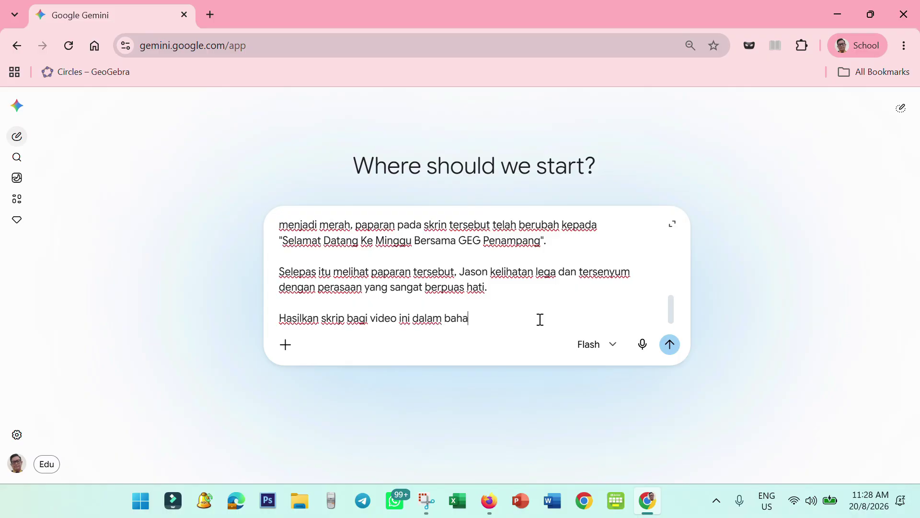
pyautogui.write('sa Inggeris')
pyautogui.press('Return')
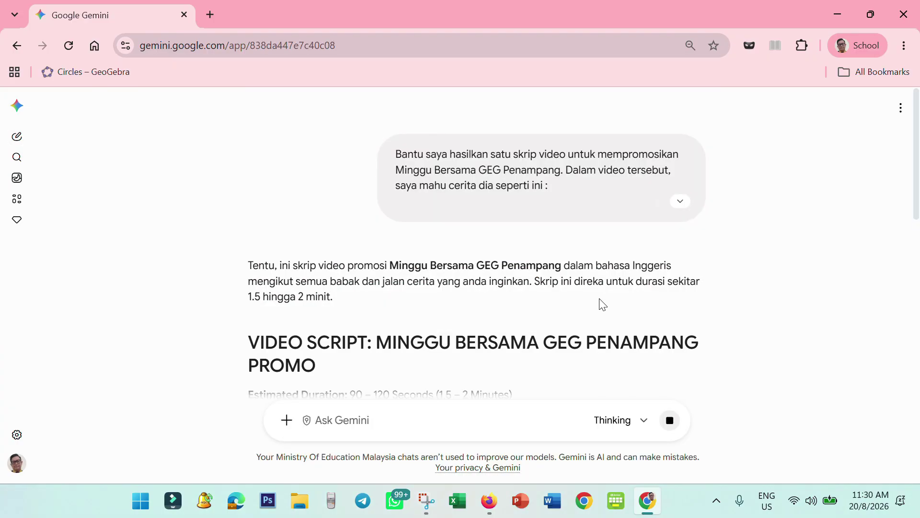
# Step: Read through the generated promo video script from the opening scene to the last, and return to its beginning
pyautogui.scroll(-7, 602, 304)
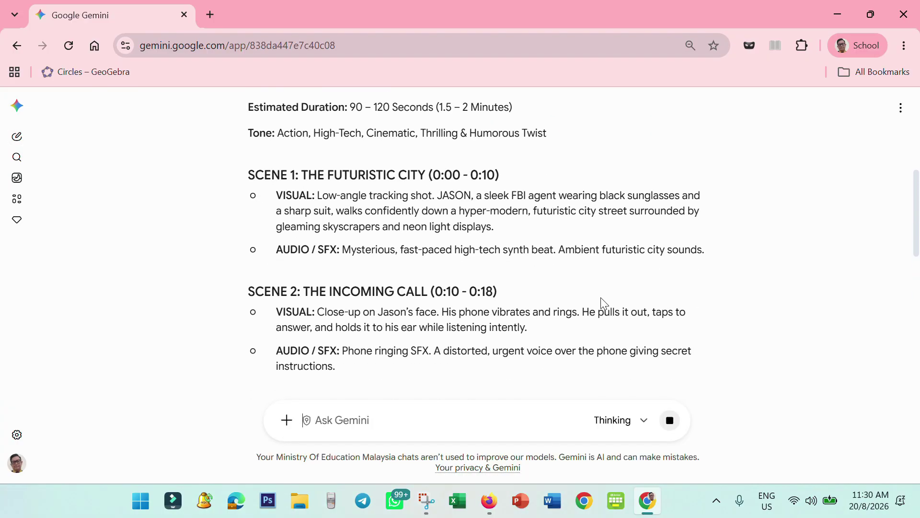
pyautogui.scroll(-2, 603, 303)
pyautogui.scroll(-5, 602, 303)
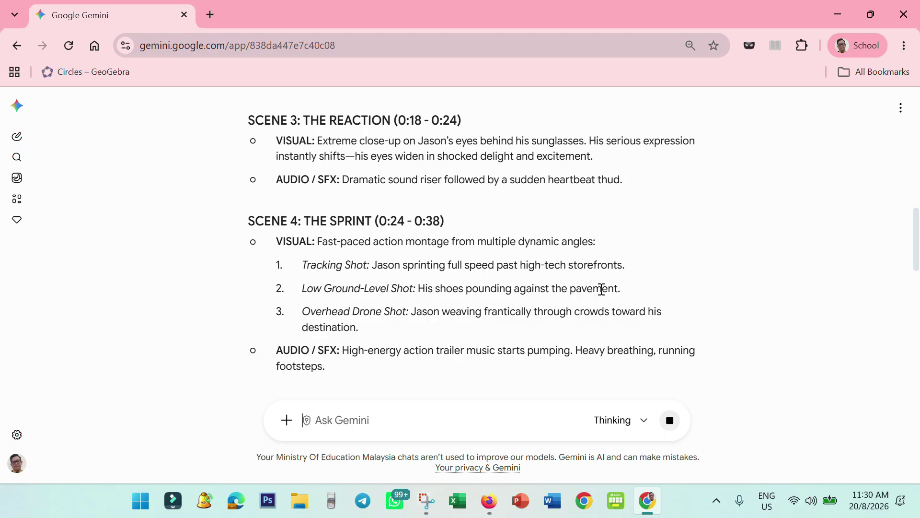
pyautogui.scroll(-12, 599, 290)
pyautogui.scroll(-5, 601, 287)
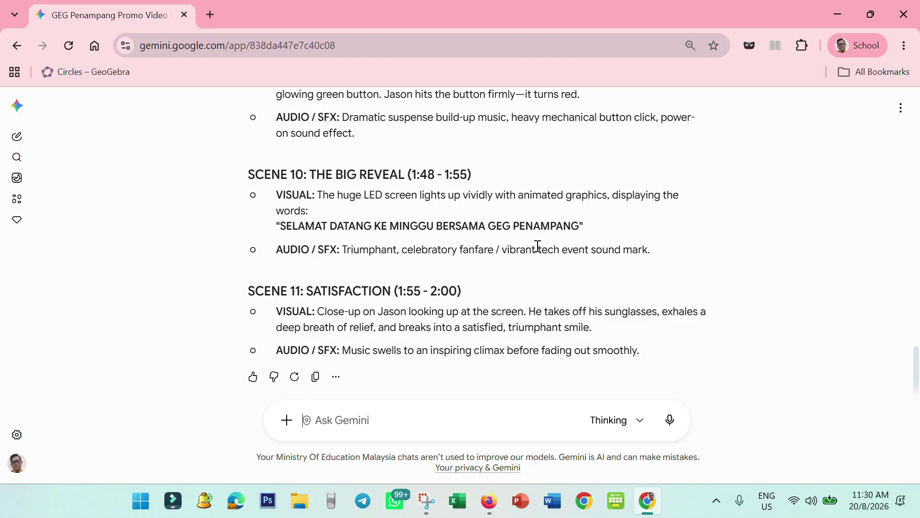
pyautogui.scroll(8, 528, 248)
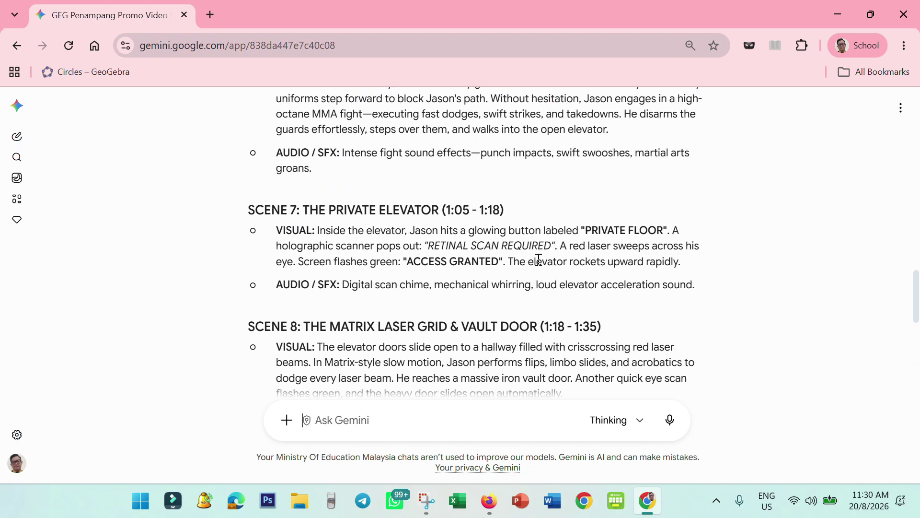
pyautogui.scroll(6, 529, 249)
pyautogui.scroll(11, 540, 259)
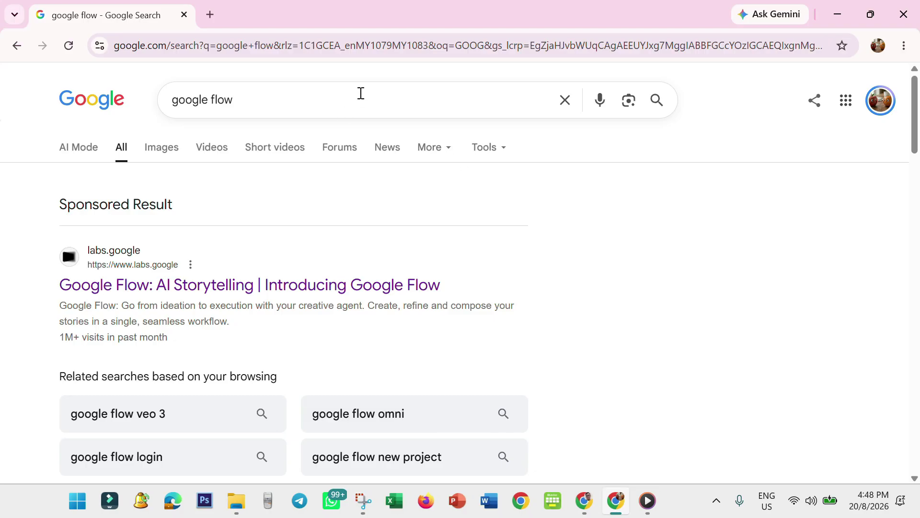
# Step: Open Google Flow from the sponsored result of the "google flow" search and explore its tools
pyautogui.click(258, 101)
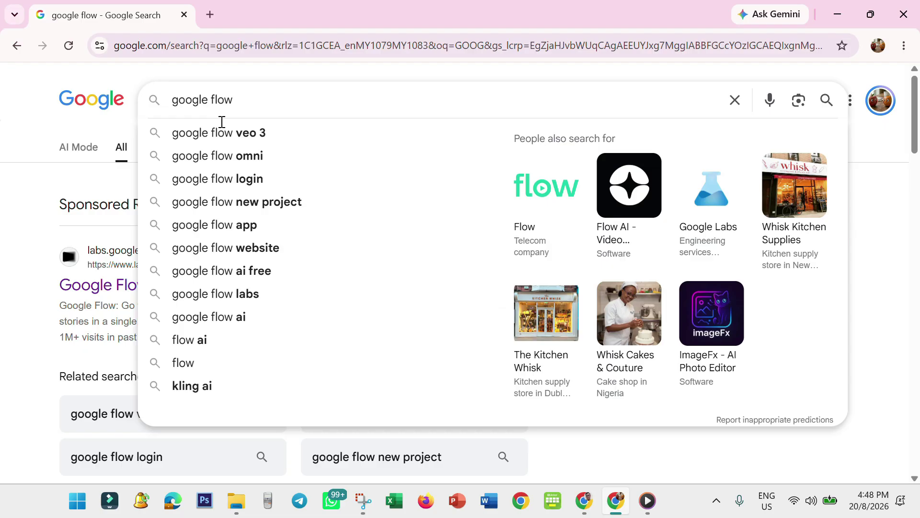
pyautogui.click(15, 272)
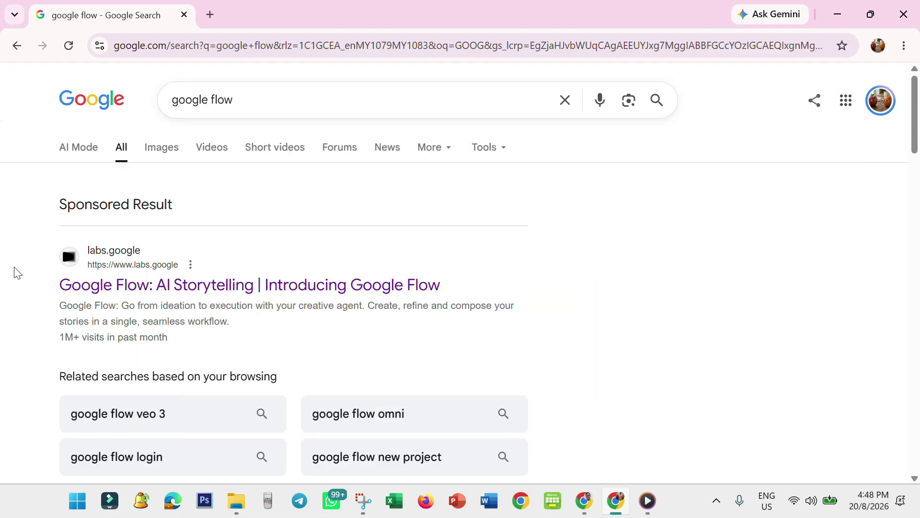
pyautogui.click(114, 298)
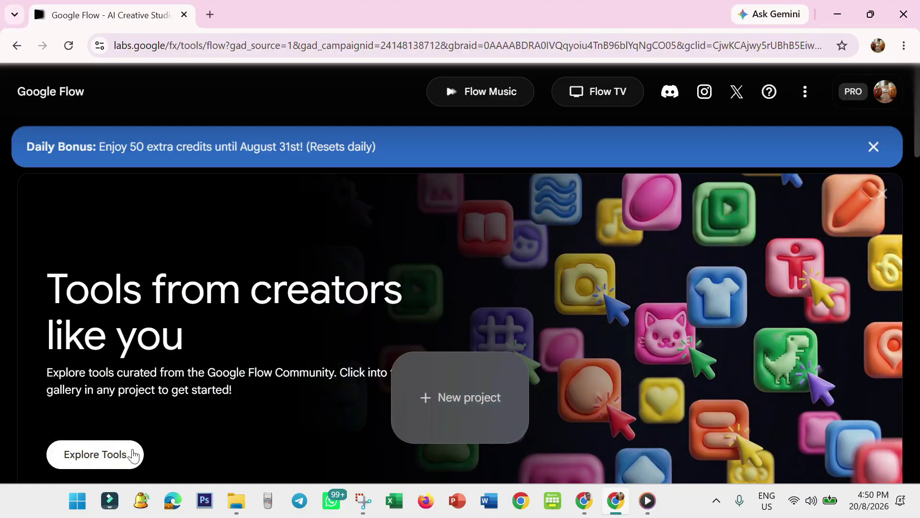
pyautogui.click(119, 451)
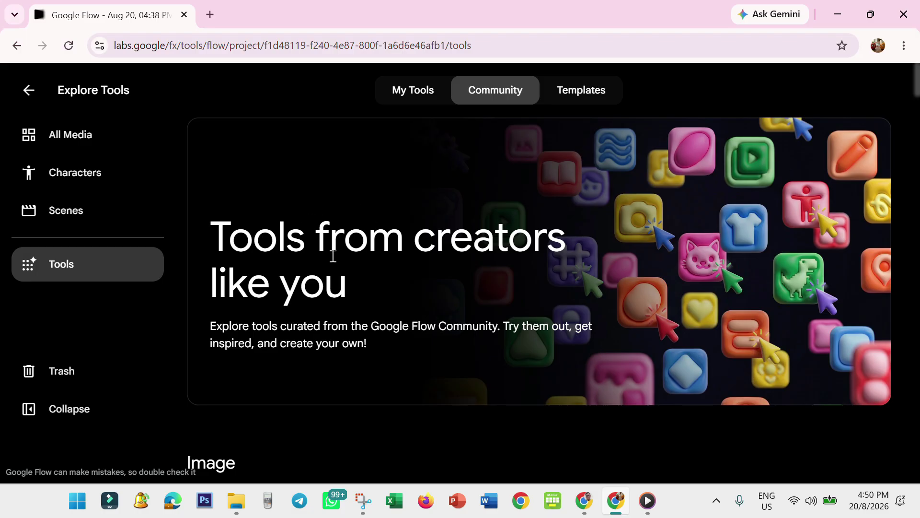
# Step: Find the Storyboard Studio tool among the premade templates, open it and get started with a new story
pyautogui.click(583, 94)
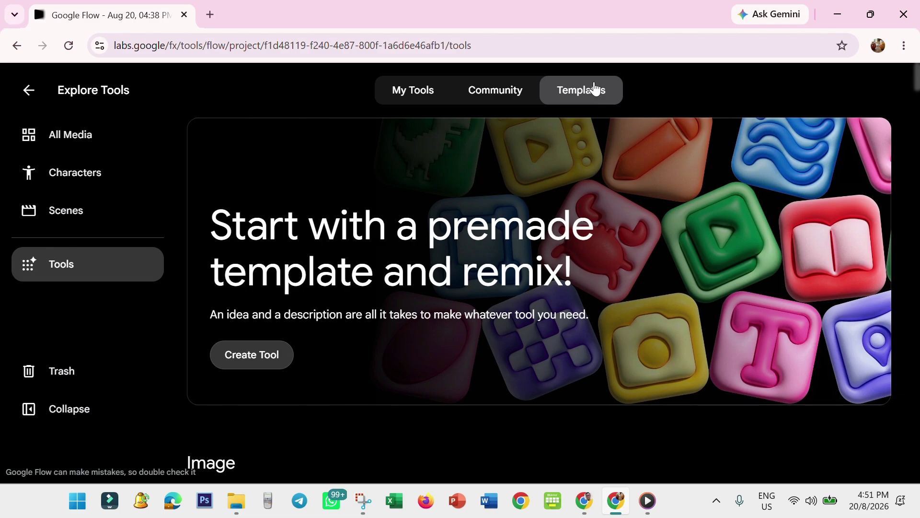
pyautogui.scroll(-15, 554, 224)
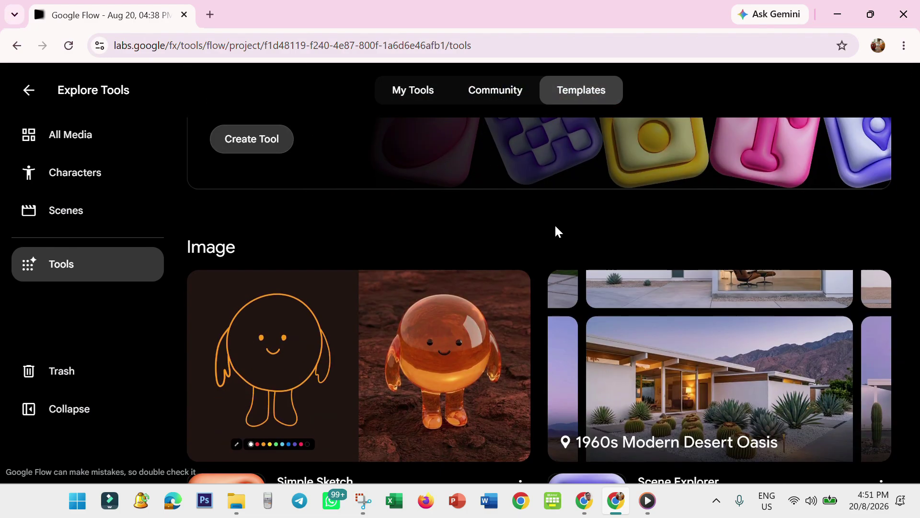
pyautogui.scroll(-20, 570, 235)
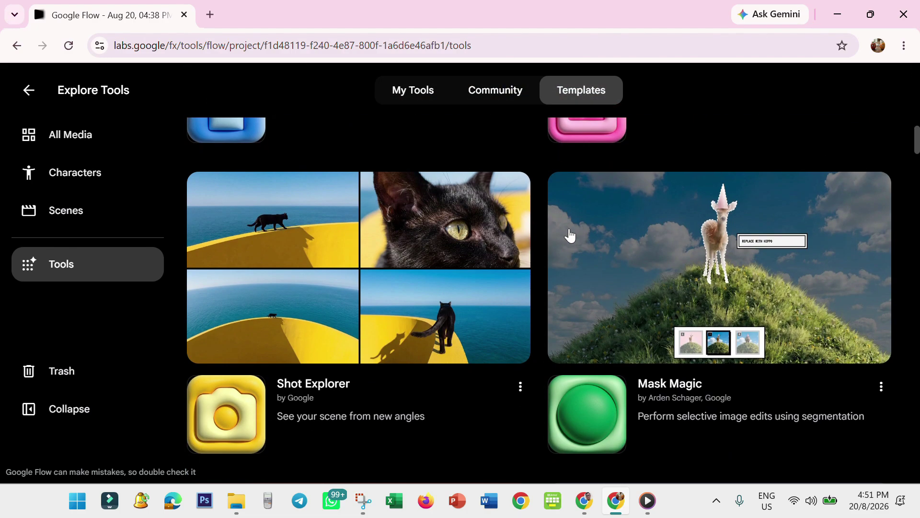
pyautogui.scroll(-12, 568, 241)
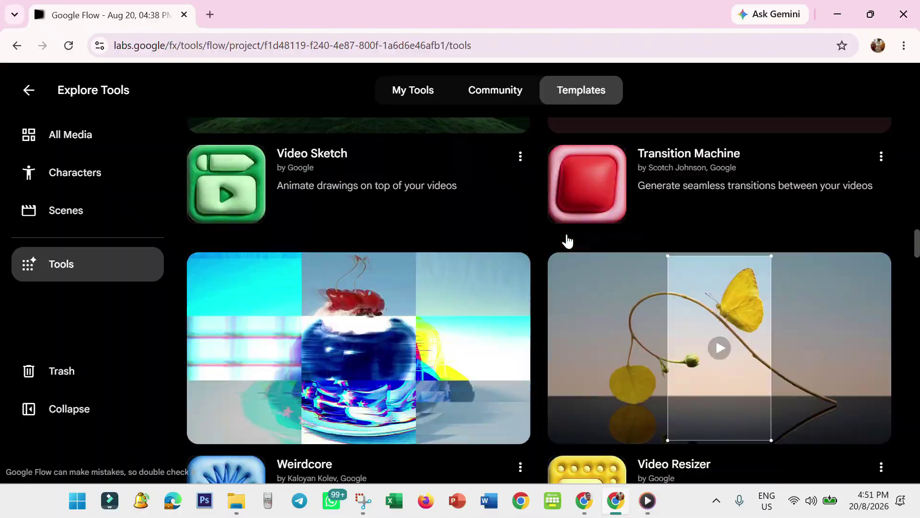
pyautogui.scroll(-20, 568, 244)
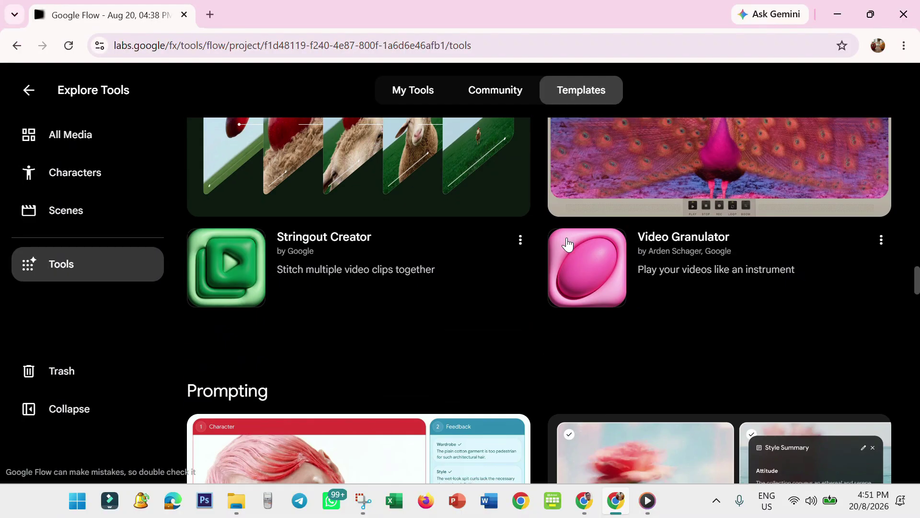
pyautogui.scroll(7, 568, 242)
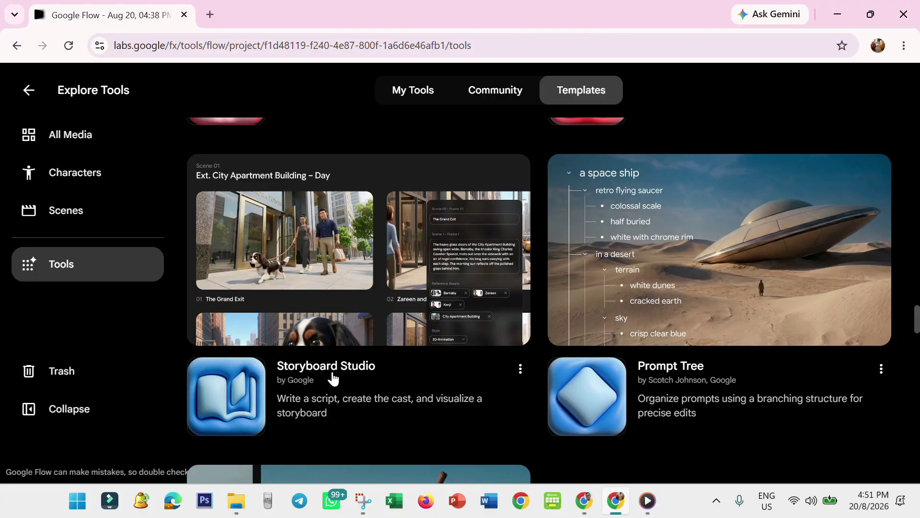
pyautogui.click(334, 372)
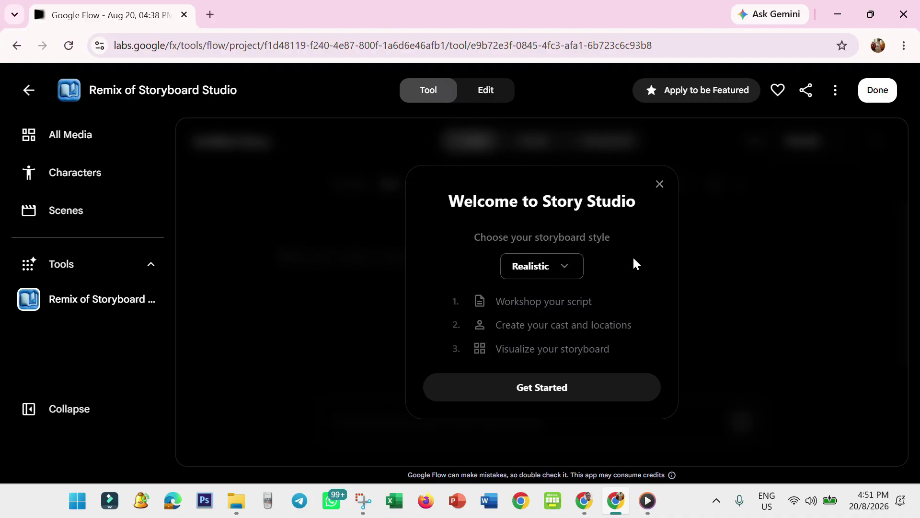
pyautogui.click(559, 390)
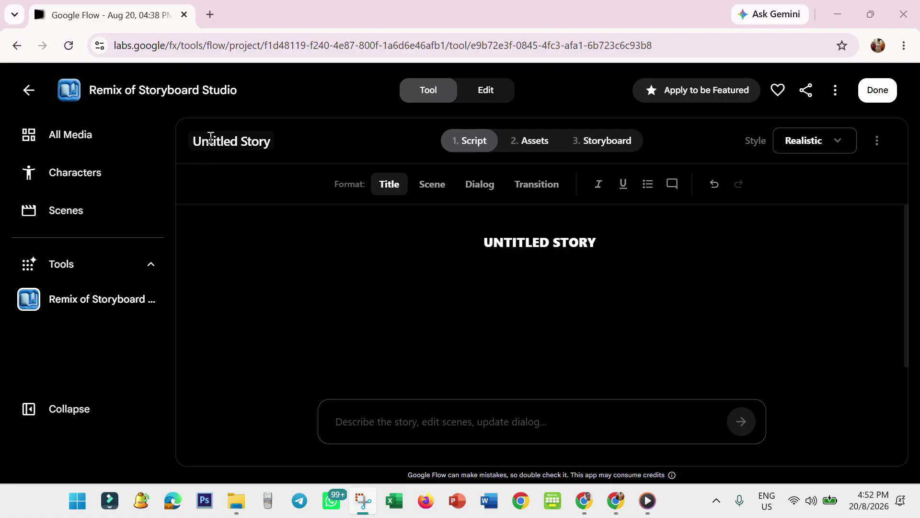
# Step: Replace the story's title with "VIDEO PROMOSI MINGGU BERSAMA GEG PENAMPANG" and place the cursor in the script body
pyautogui.click(272, 141)
pyautogui.click(271, 141)
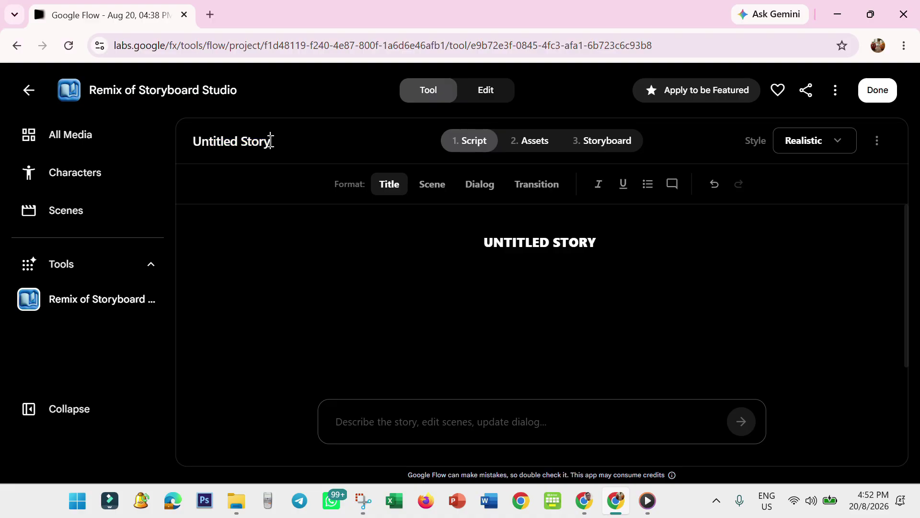
pyautogui.press('BackSpace')
pyautogui.press('BackSpace')
pyautogui.press('BackSpace')
pyautogui.press('BackSpace')
pyautogui.press('BackSpace')
pyautogui.press('BackSpace')
pyautogui.press('BackSpace')
pyautogui.press('BackSpace')
pyautogui.press('BackSpace')
pyautogui.press('BackSpace')
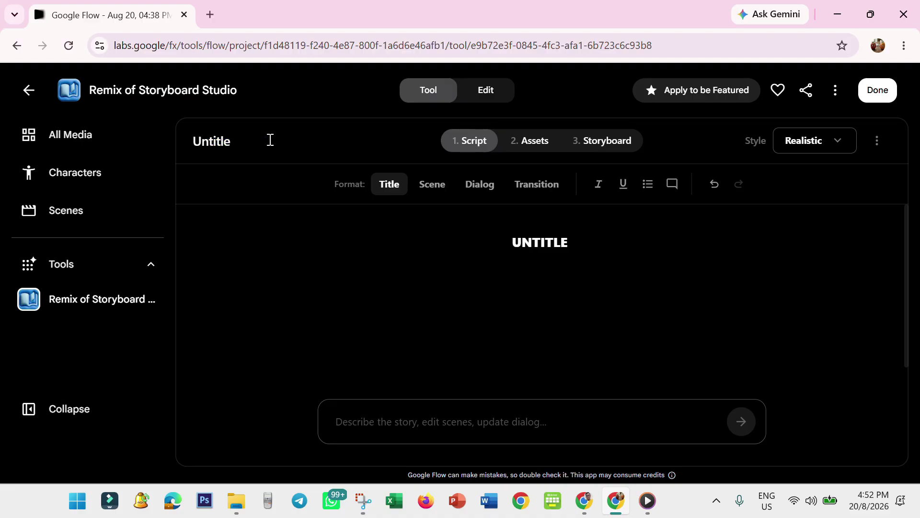
pyautogui.press('BackSpace')
pyautogui.press('BackSpace')
pyautogui.press('BackSpace')
pyautogui.press('BackSpace')
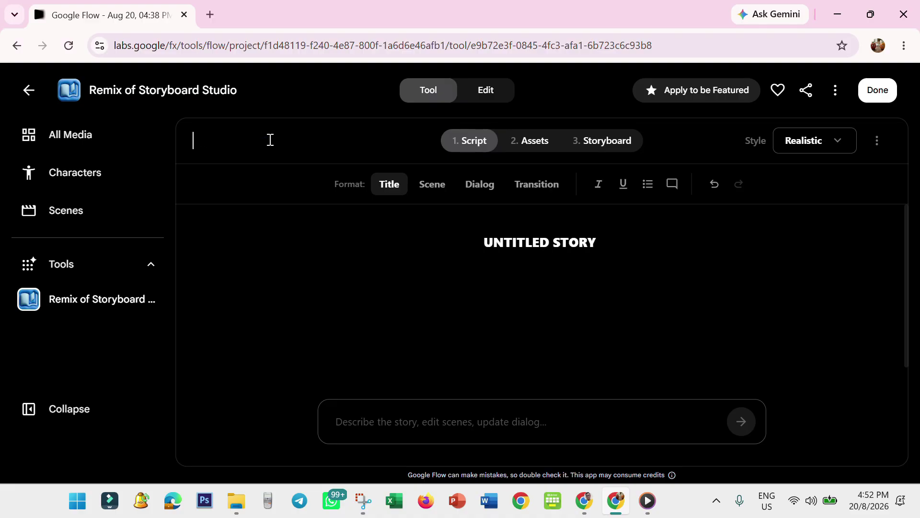
pyautogui.write('VIDEO PROMOSI MINGGU BERSAMA GEG PENAMPANG')
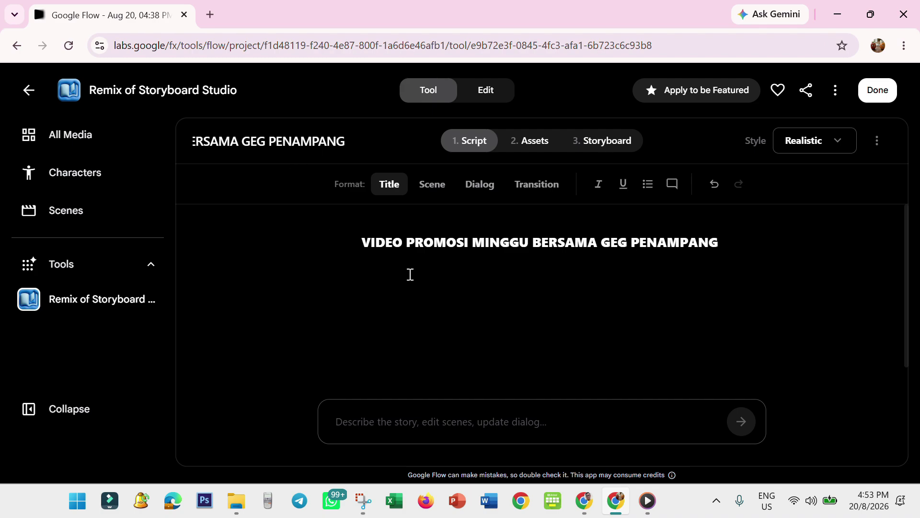
pyautogui.click(364, 294)
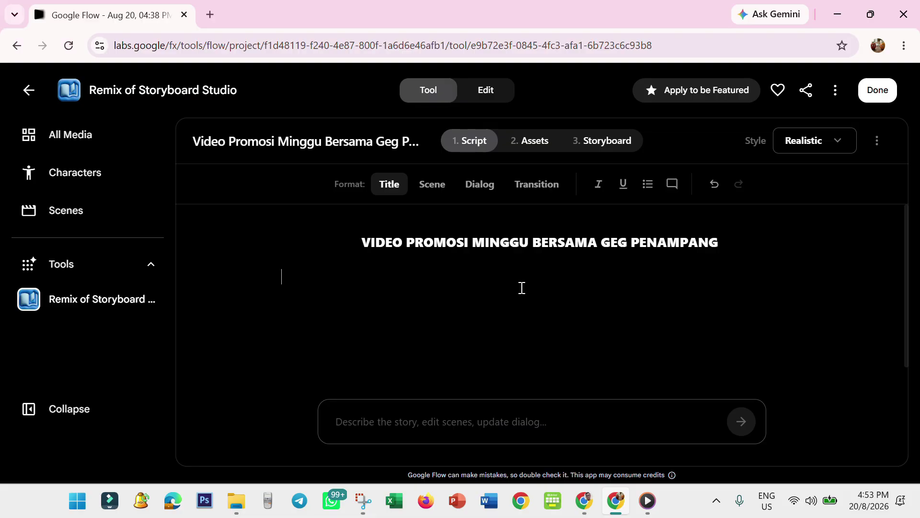
# Step: Switch to the Gemini chat, skim the generated promo video script down to its last scene and copy the whole response
pyautogui.click(376, 29)
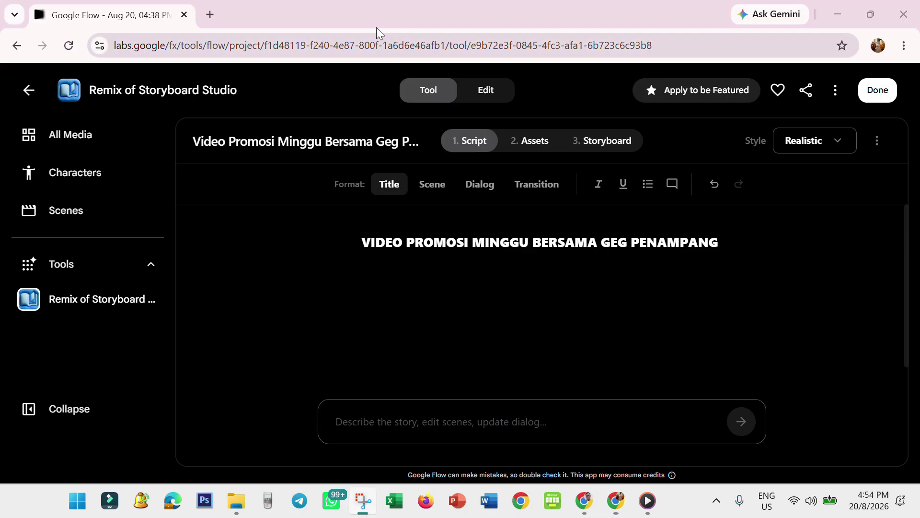
pyautogui.click(586, 501)
pyautogui.scroll(-15, 501, 323)
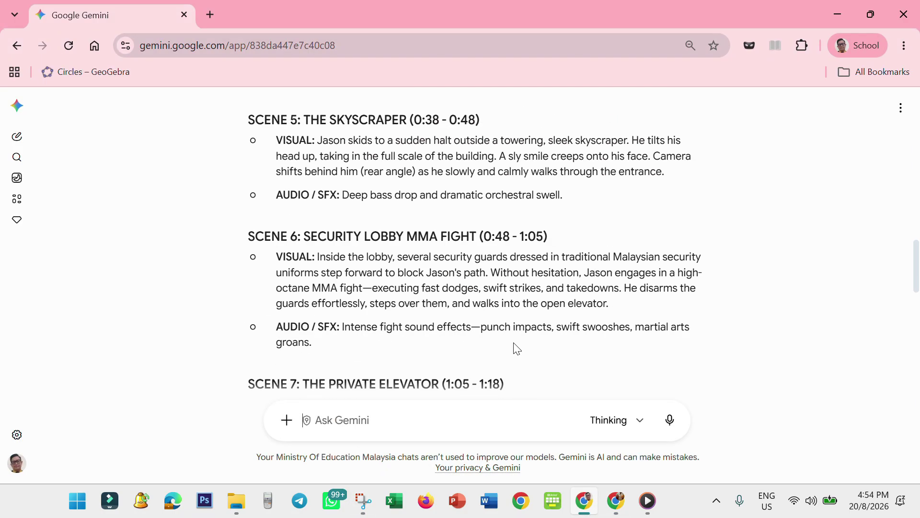
pyautogui.scroll(12, 514, 350)
pyautogui.scroll(5, 515, 343)
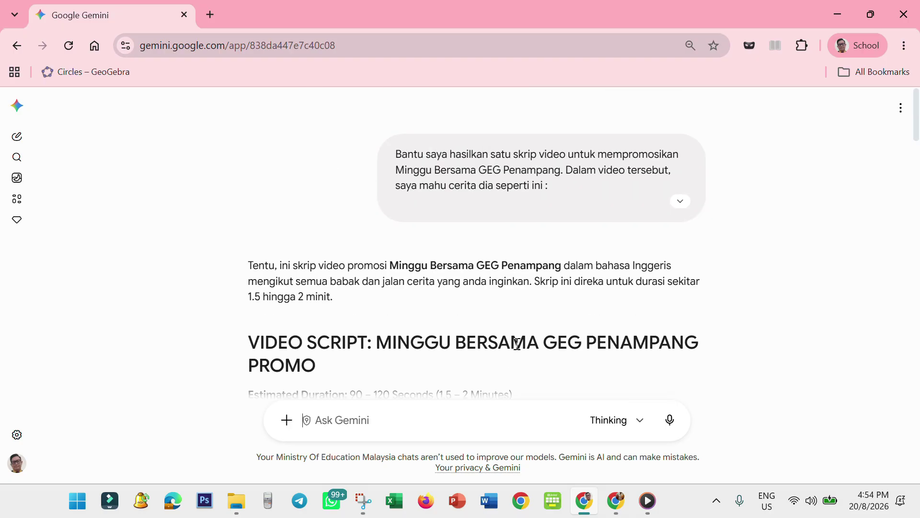
pyautogui.scroll(-14, 456, 333)
pyautogui.scroll(-6, 446, 270)
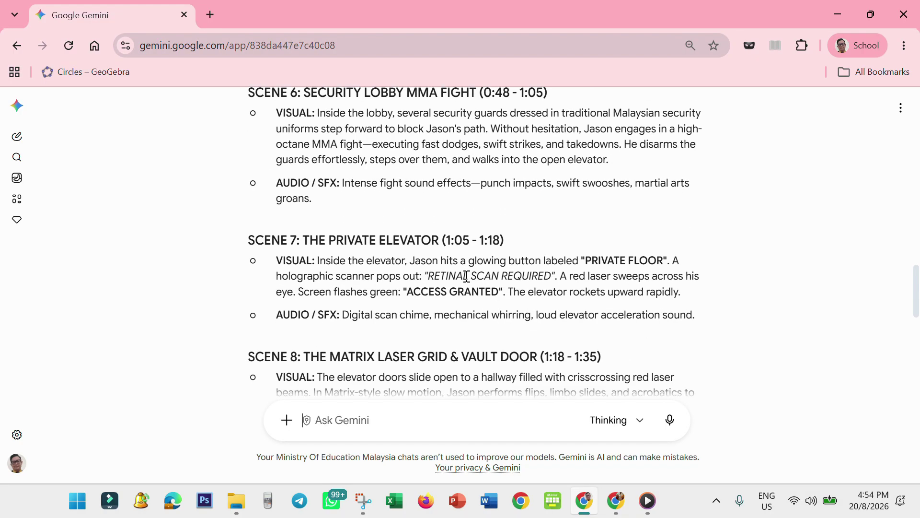
pyautogui.scroll(13, 480, 274)
pyautogui.scroll(-20, 358, 218)
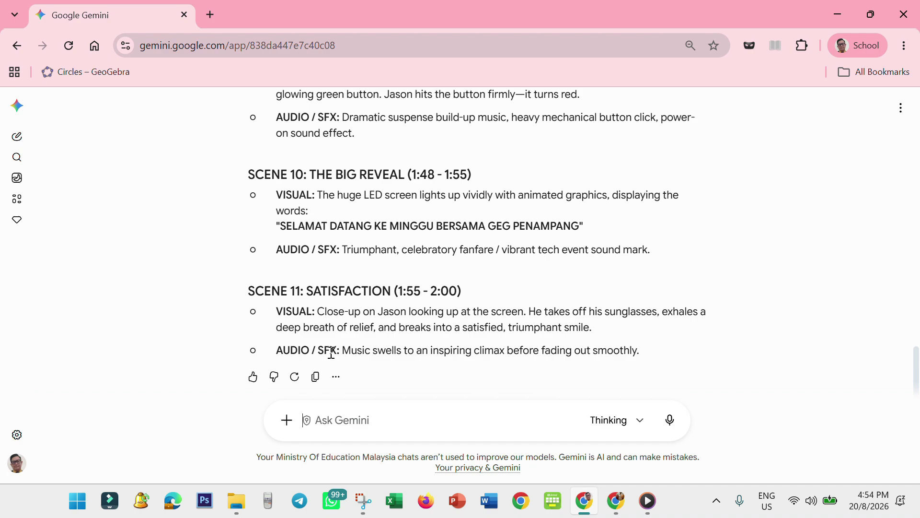
pyautogui.click(316, 378)
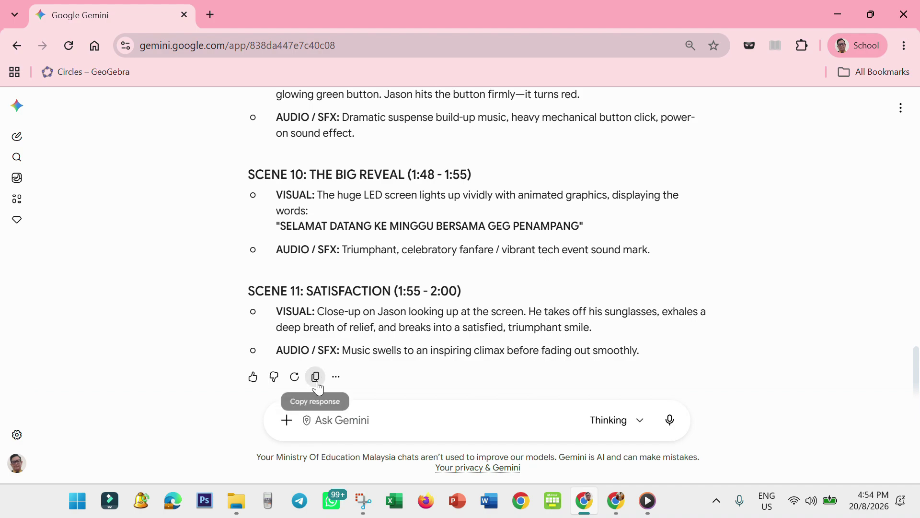
# Step: Return to Google Flow, paste the copied script into the story's script body and check it through to the final scene
pyautogui.hotkey('alt', 'Tab')
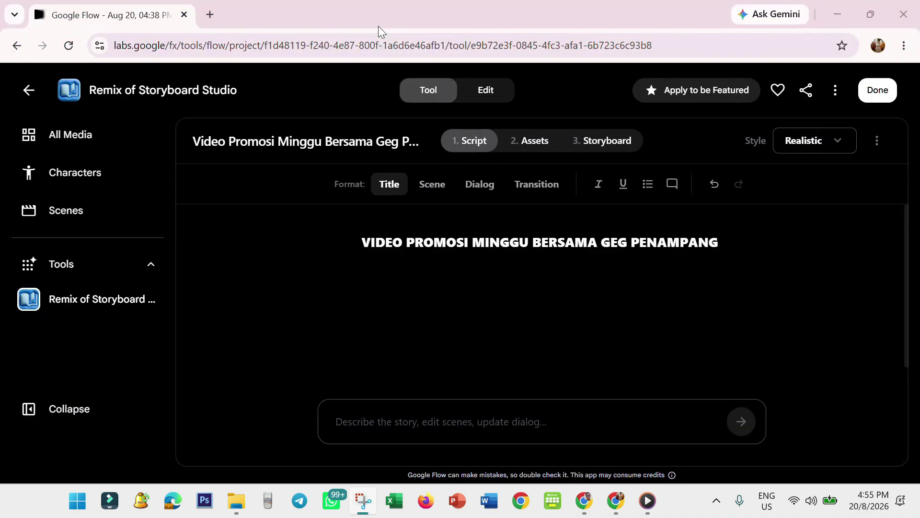
pyautogui.click(376, 275)
pyautogui.hotkey('ctrl', 'v')
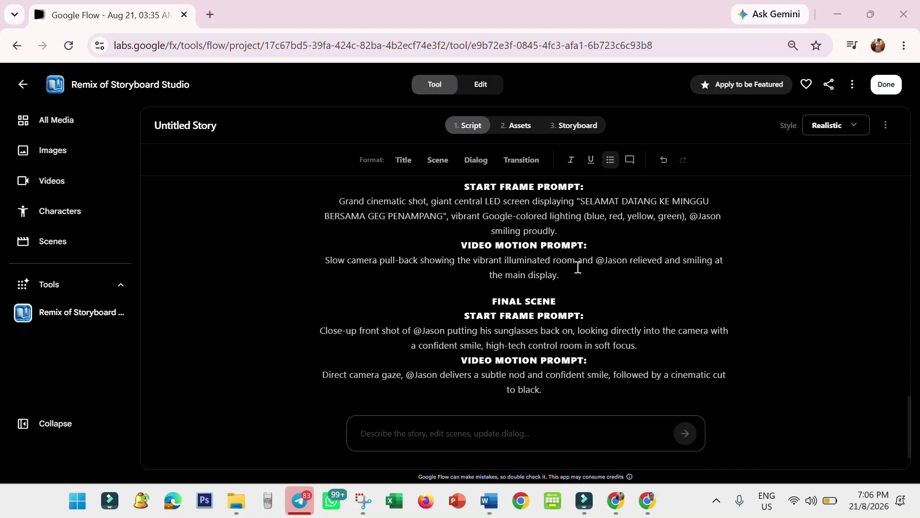
pyautogui.scroll(-2, 575, 266)
pyautogui.scroll(20, 576, 266)
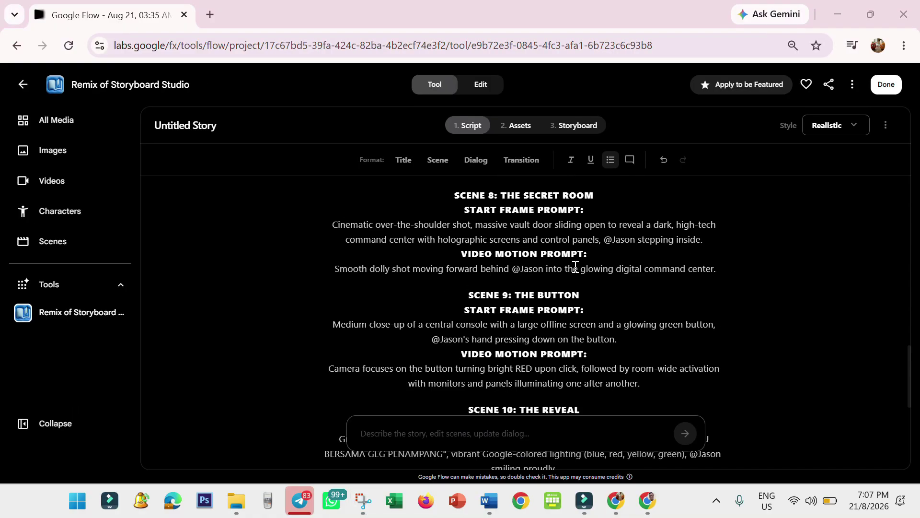
pyautogui.scroll(-15, 573, 265)
pyautogui.scroll(-5, 574, 265)
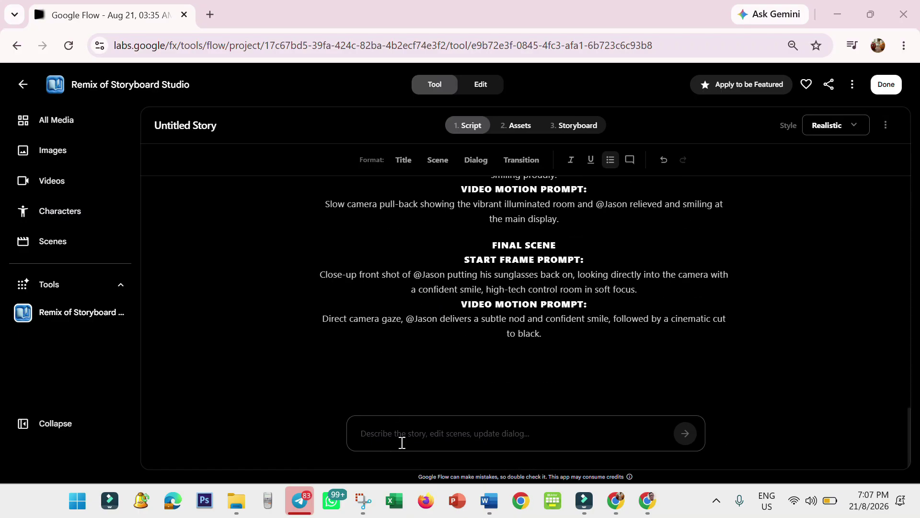
# Step: Prompt the story assistant with "Turn this script into a complete storyboard with separate scenes and cinematic shots. Keep the exact story sequence." and review the script
pyautogui.click(537, 433)
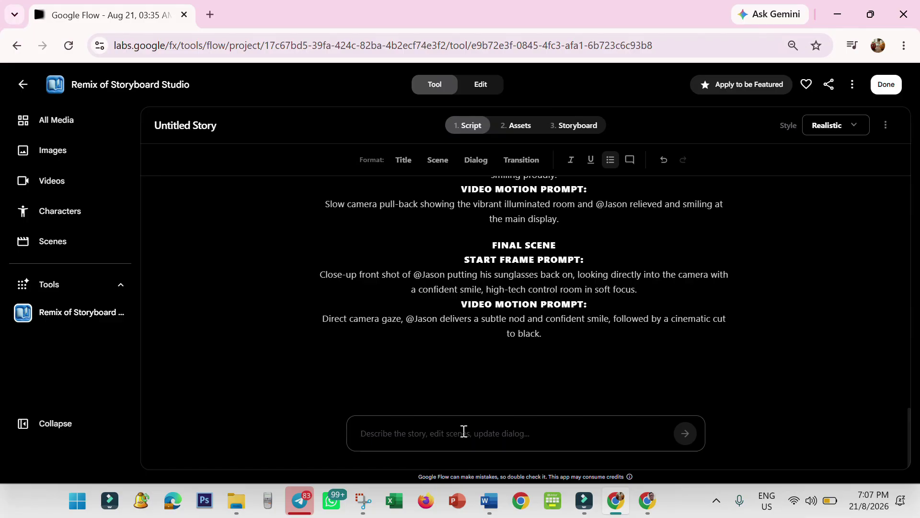
pyautogui.hotkey('ctrl', 'v')
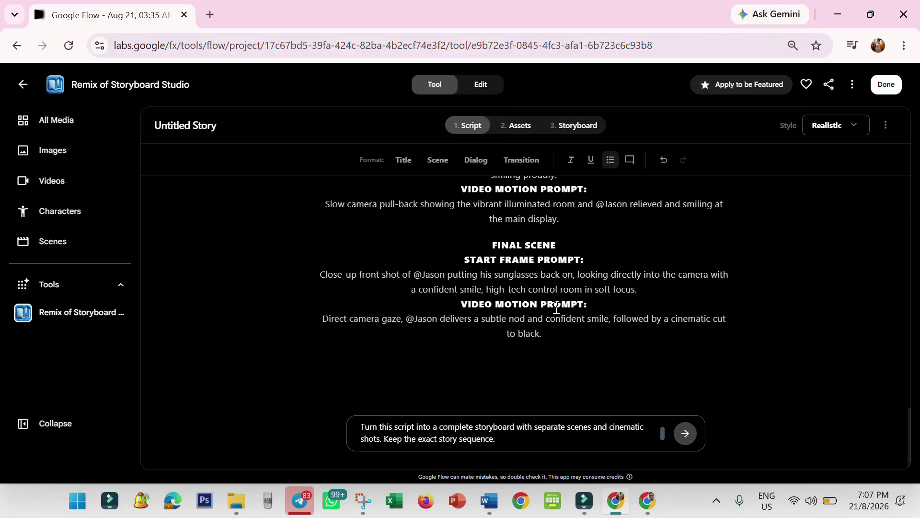
pyautogui.click(686, 433)
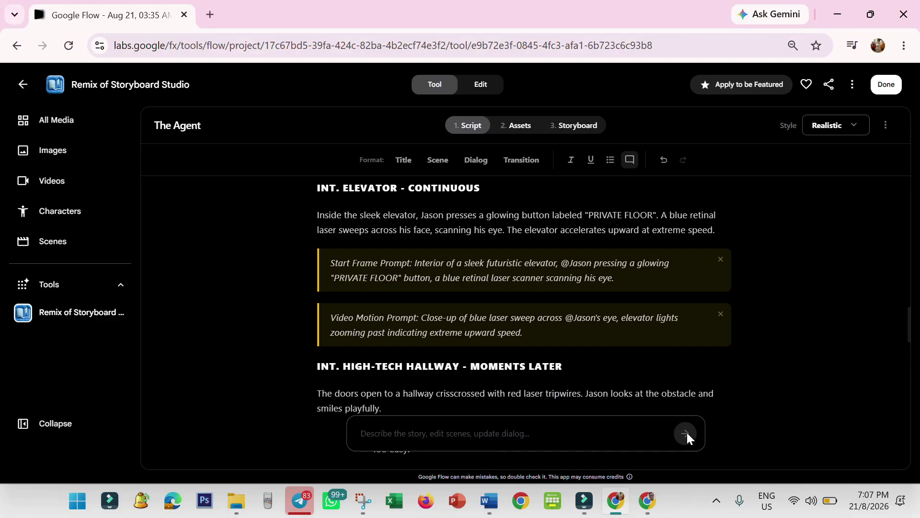
pyautogui.scroll(-8, 443, 302)
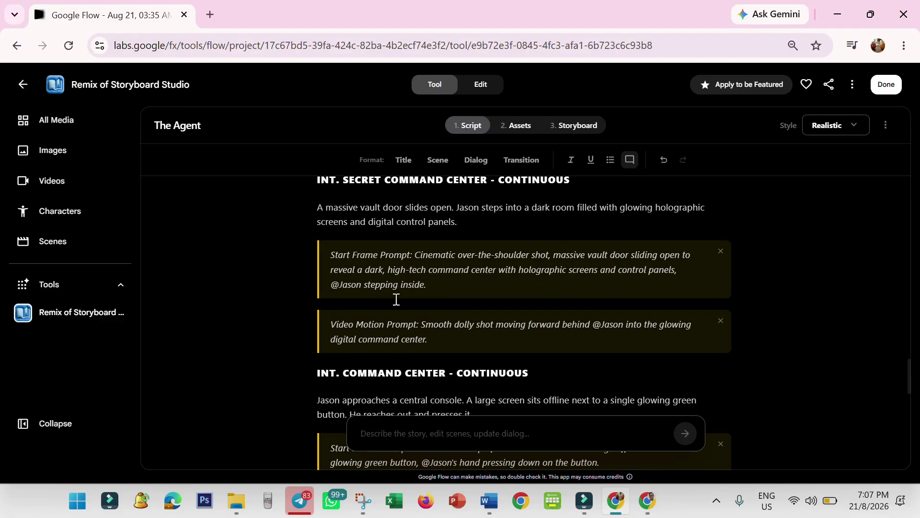
pyautogui.scroll(-2, 464, 317)
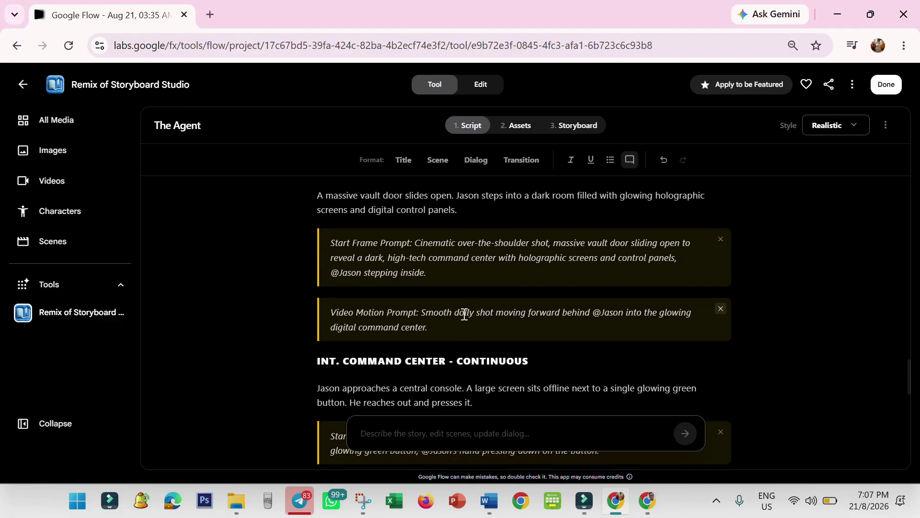
pyautogui.scroll(-2, 421, 325)
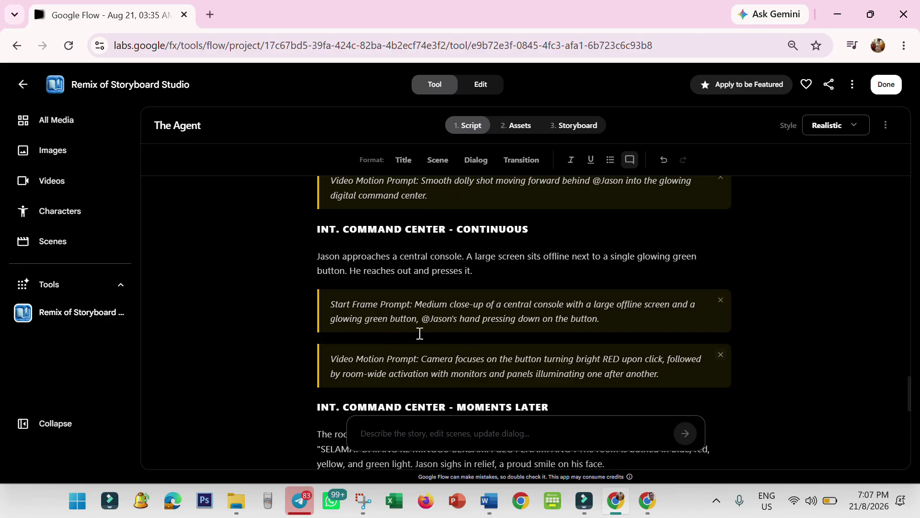
# Step: Open the story's assets and autofill images for all of its characters and locations
pyautogui.click(520, 126)
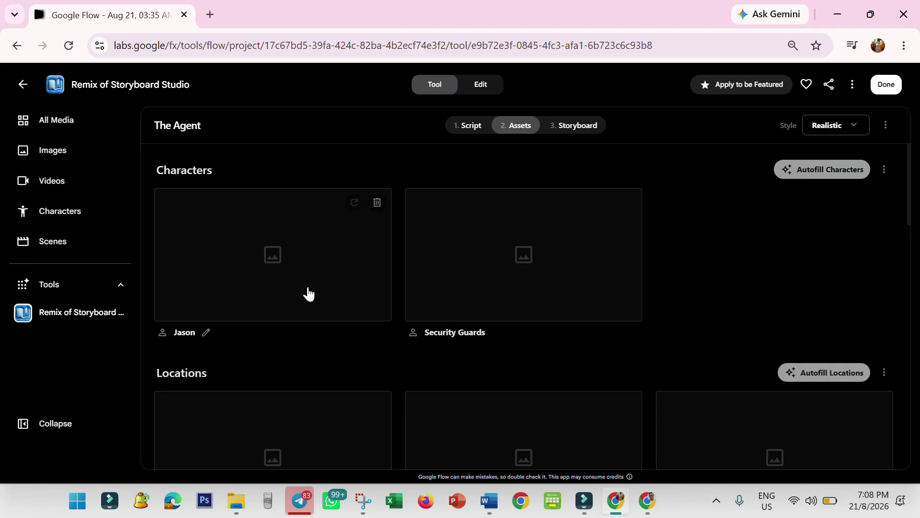
pyautogui.click(813, 173)
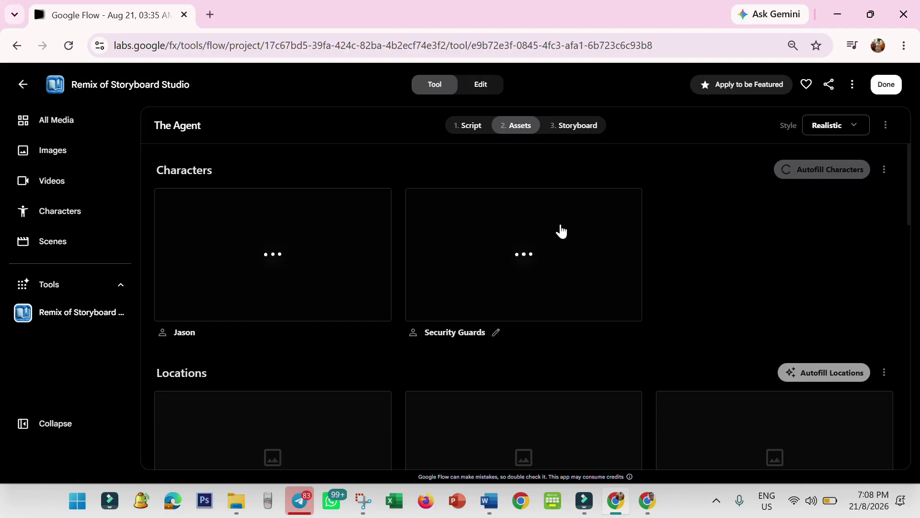
pyautogui.scroll(-1, 672, 333)
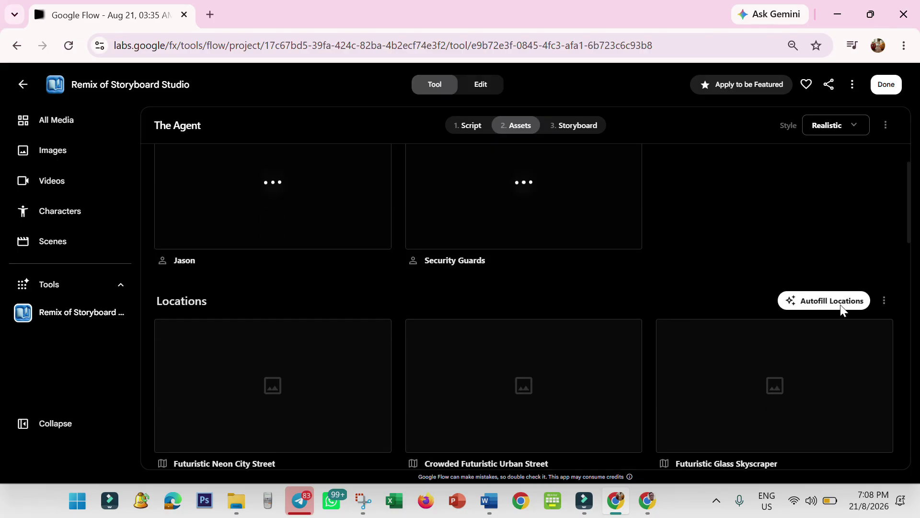
pyautogui.click(841, 302)
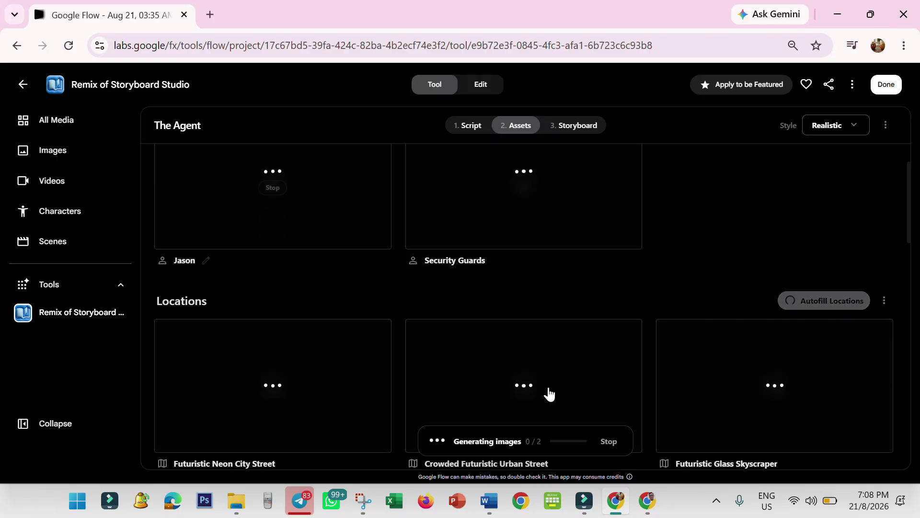
pyautogui.moveTo(499, 270)
pyautogui.scroll(2, 489, 290)
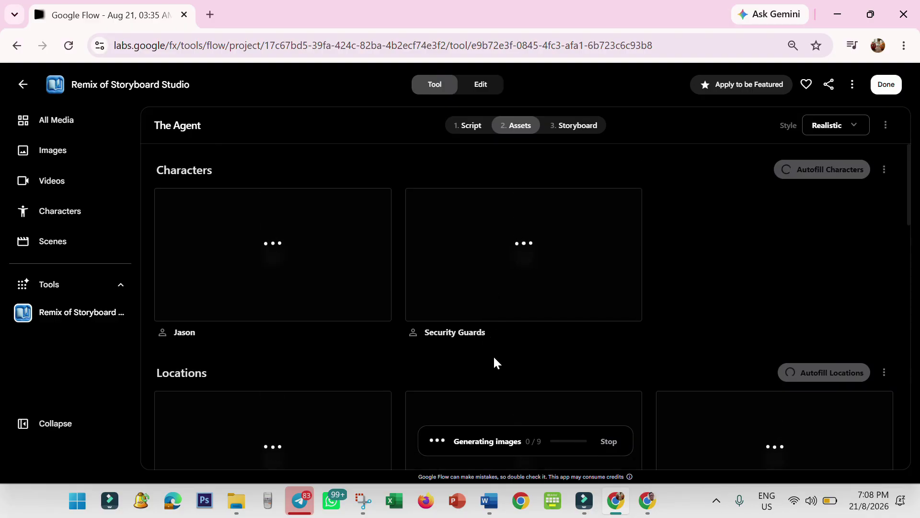
# Step: Find the story's props below the locations and autofill images for all of them
pyautogui.scroll(-5, 494, 362)
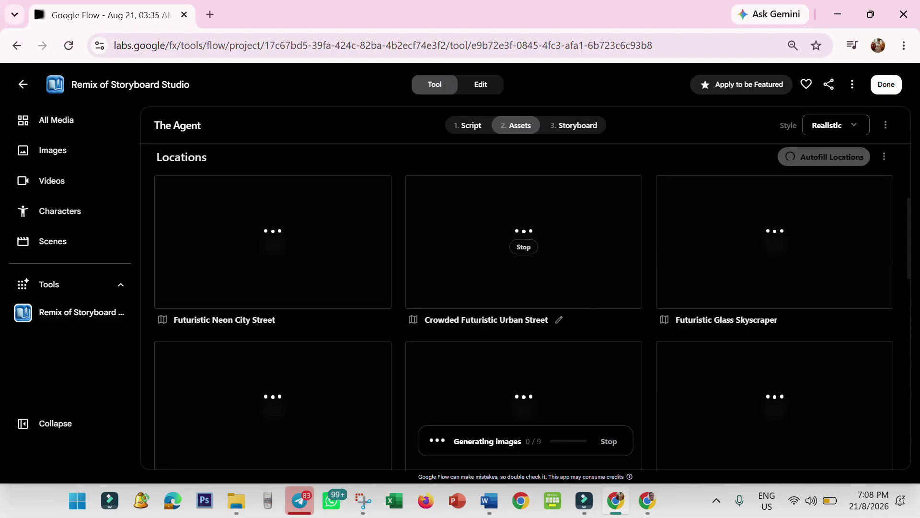
pyautogui.scroll(-2, 631, 372)
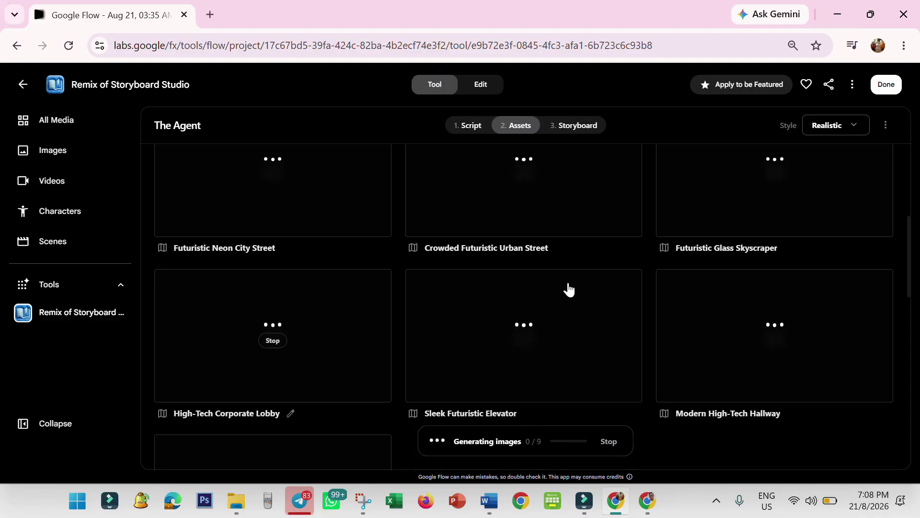
pyautogui.scroll(-9, 571, 288)
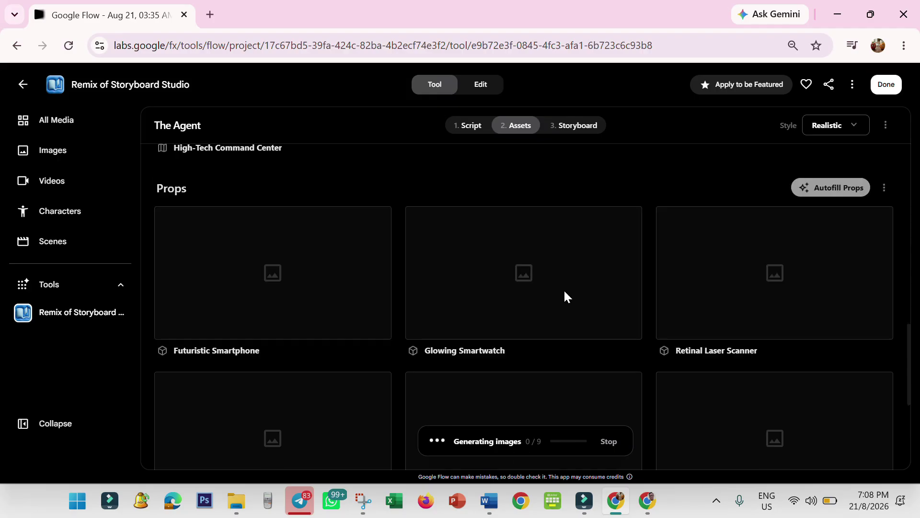
pyautogui.click(826, 188)
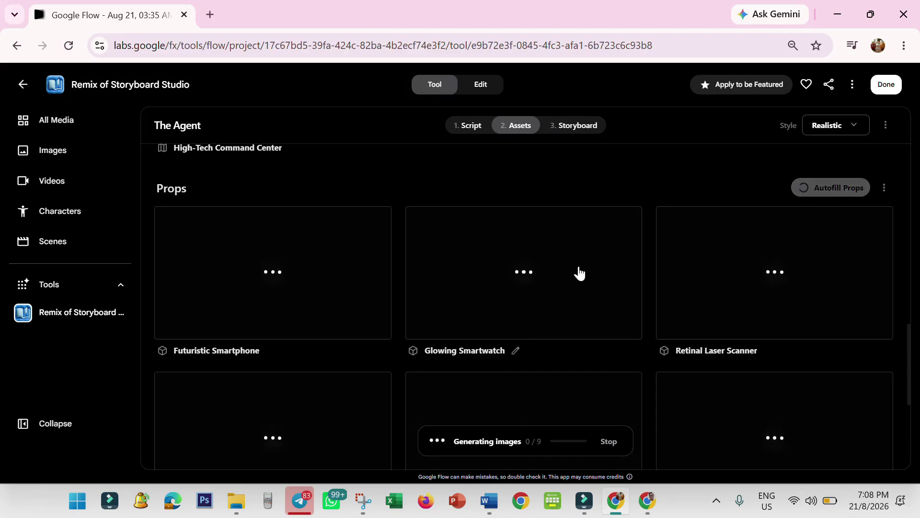
pyautogui.scroll(-5, 579, 272)
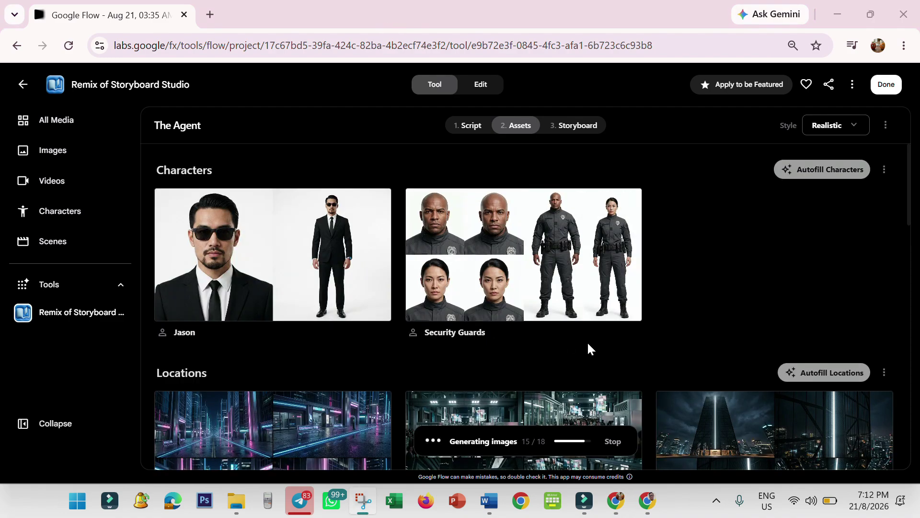
# Step: Examine the generated character and location images, and return to the beginning of the assets
pyautogui.moveTo(509, 205)
pyautogui.moveTo(220, 230)
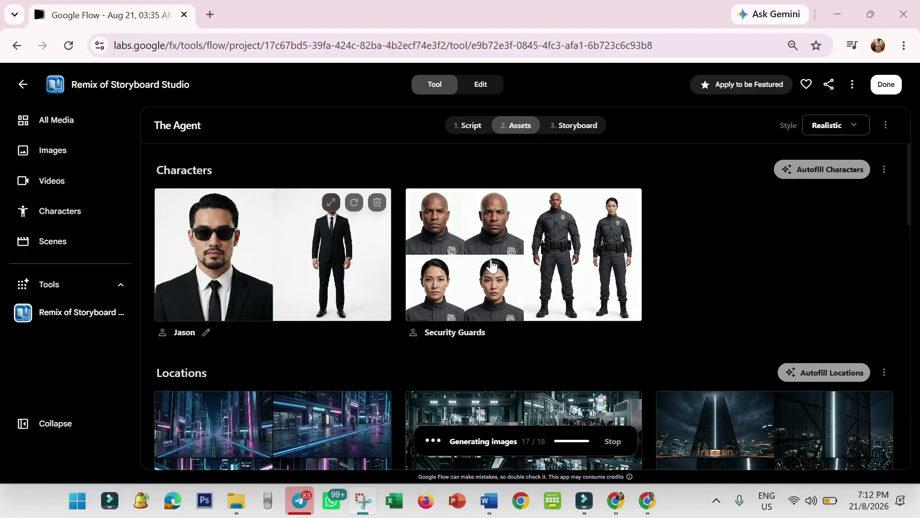
pyautogui.scroll(-2, 476, 276)
pyautogui.scroll(-10, 475, 277)
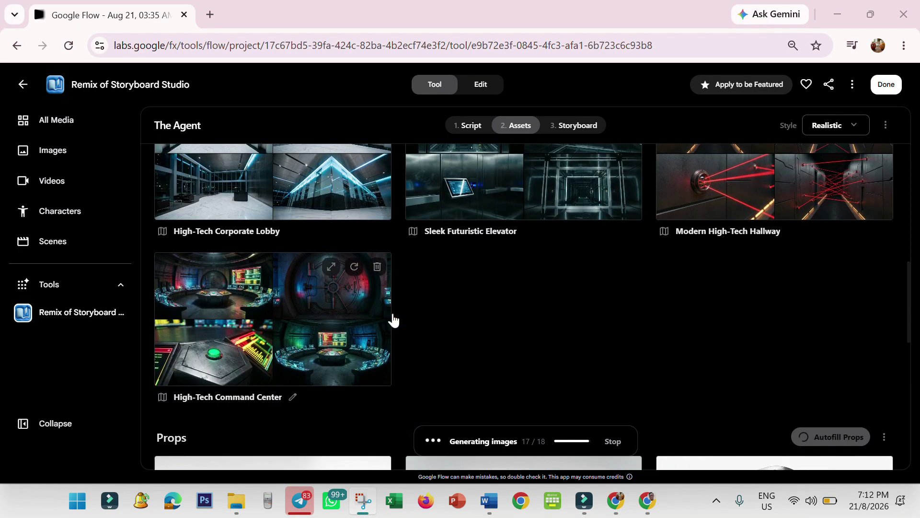
pyautogui.scroll(2, 398, 314)
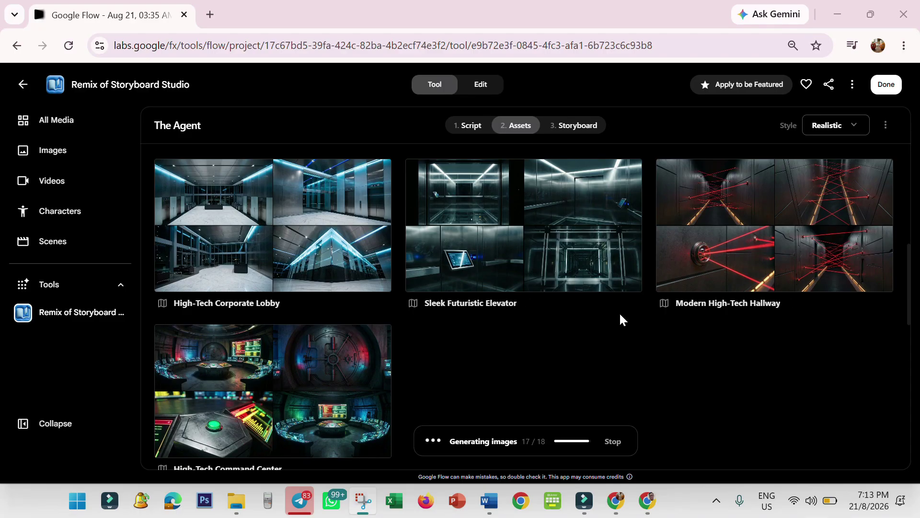
pyautogui.scroll(10, 620, 315)
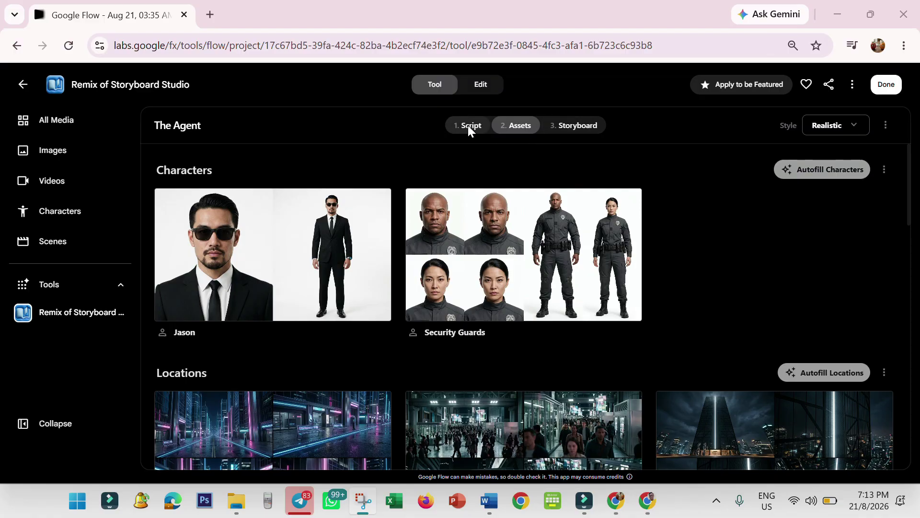
# Step: Open the story's script, switch to ChatGPT and copy the "Stronger Version" of the character consistency instruction
pyautogui.click(468, 125)
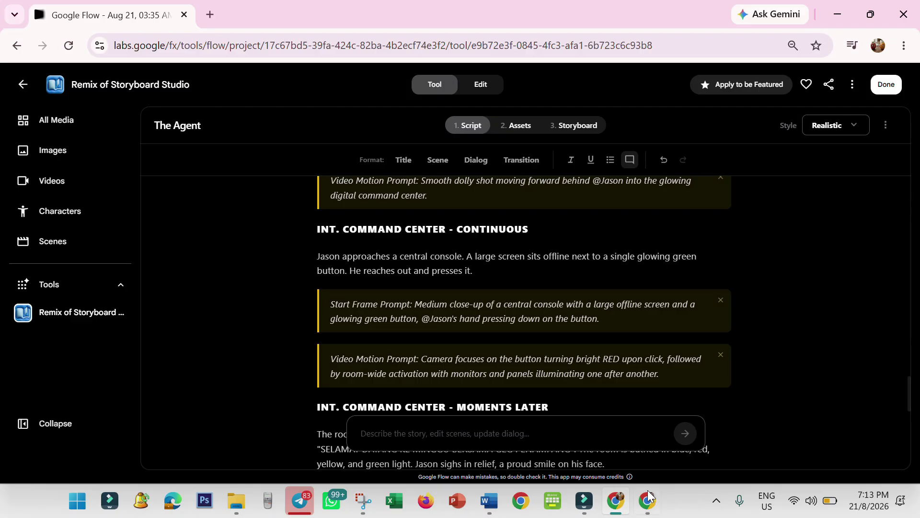
pyautogui.moveTo(648, 497)
pyautogui.moveTo(657, 436)
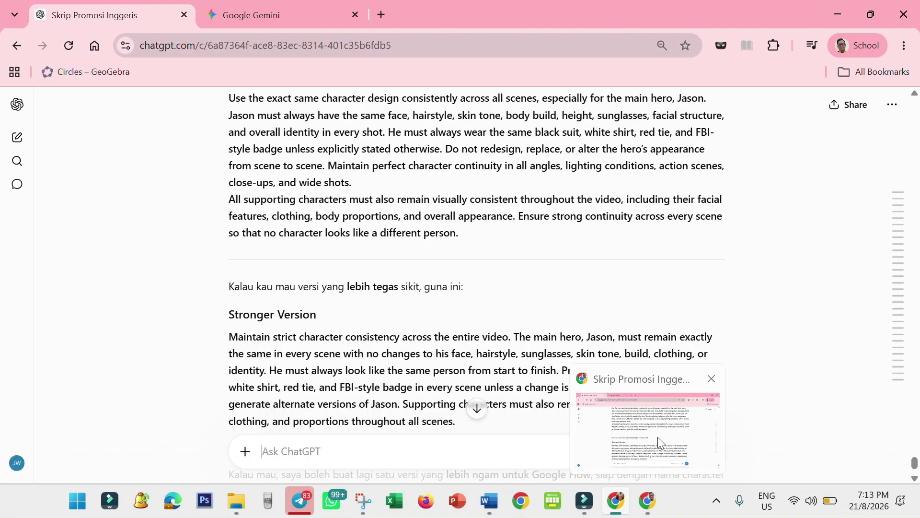
pyautogui.click(657, 436)
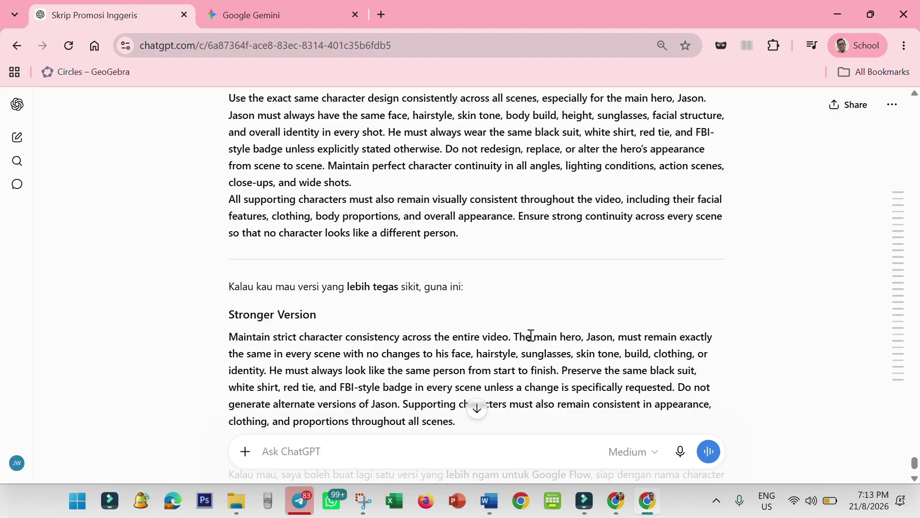
pyautogui.scroll(1, 492, 308)
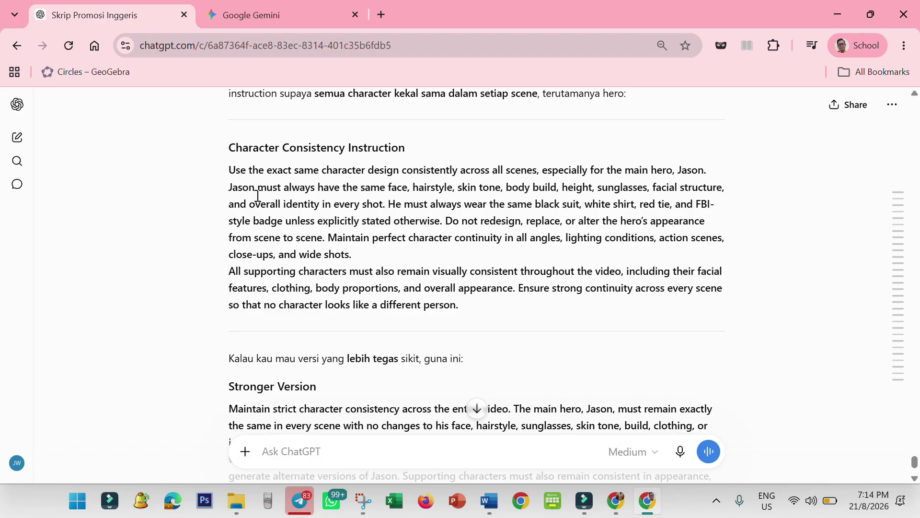
pyautogui.scroll(-1, 442, 299)
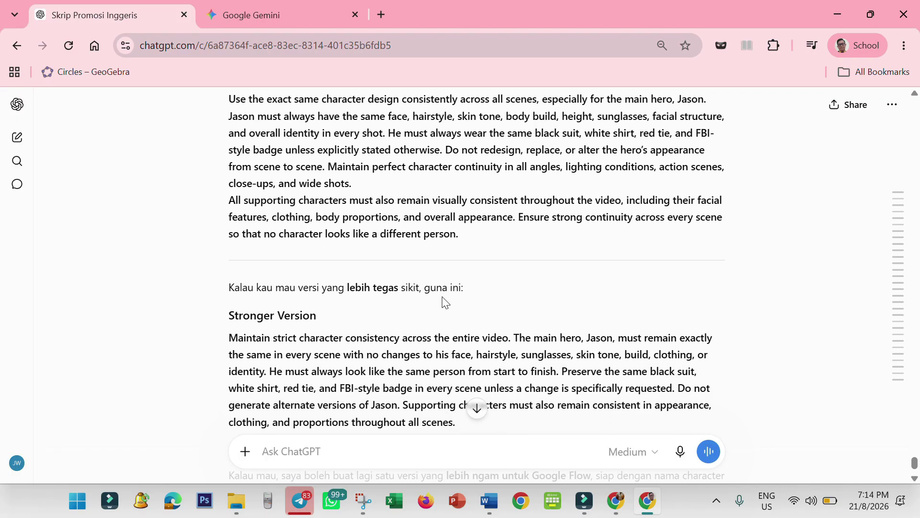
pyautogui.scroll(1, 442, 299)
pyautogui.scroll(-1, 370, 303)
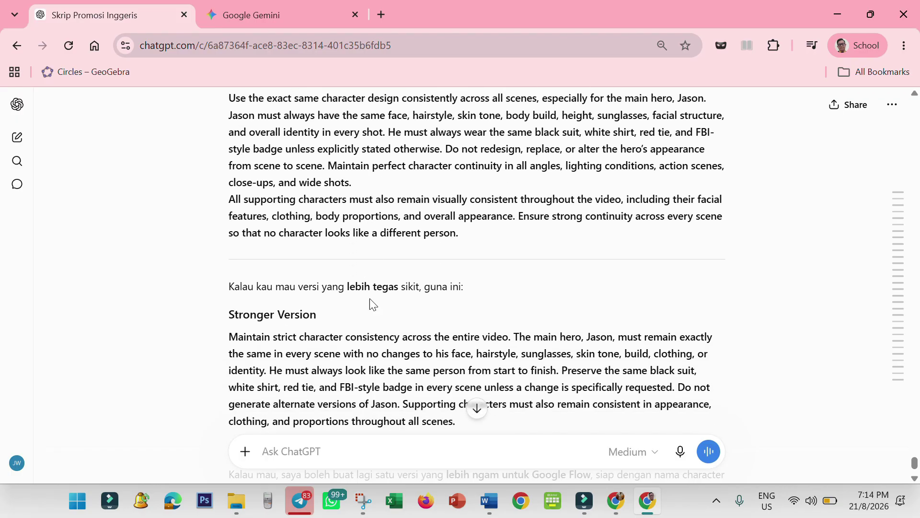
pyautogui.scroll(-1, 370, 303)
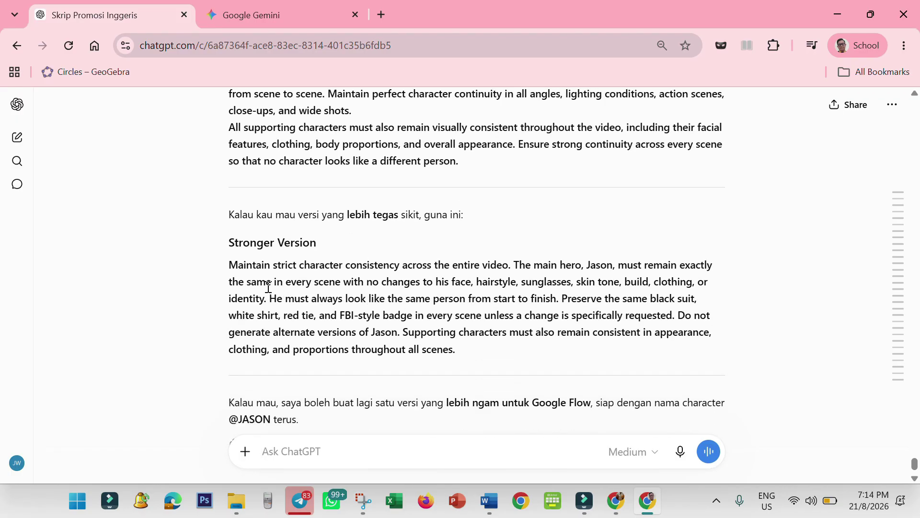
pyautogui.moveTo(231, 265); pyautogui.dragTo(501, 351)
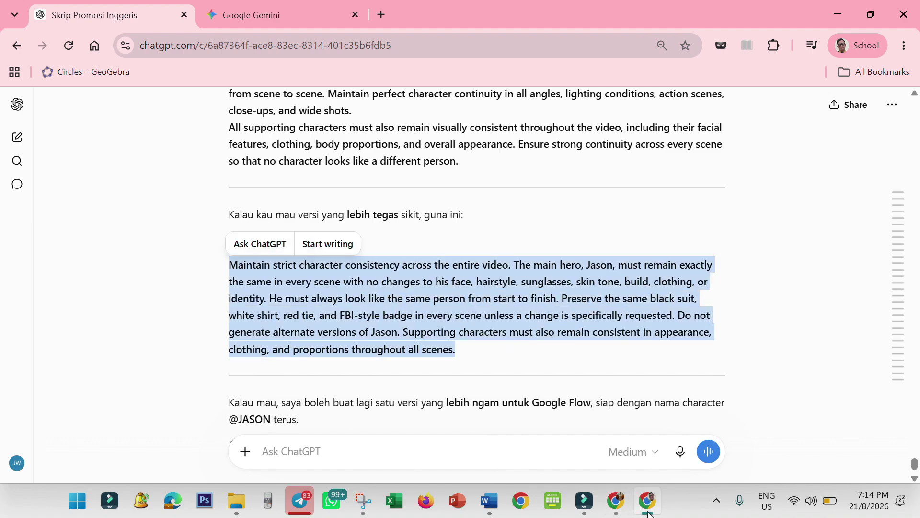
# Step: Return to Google Flow and submit the copied character consistency instruction to the story assistant
pyautogui.moveTo(648, 511)
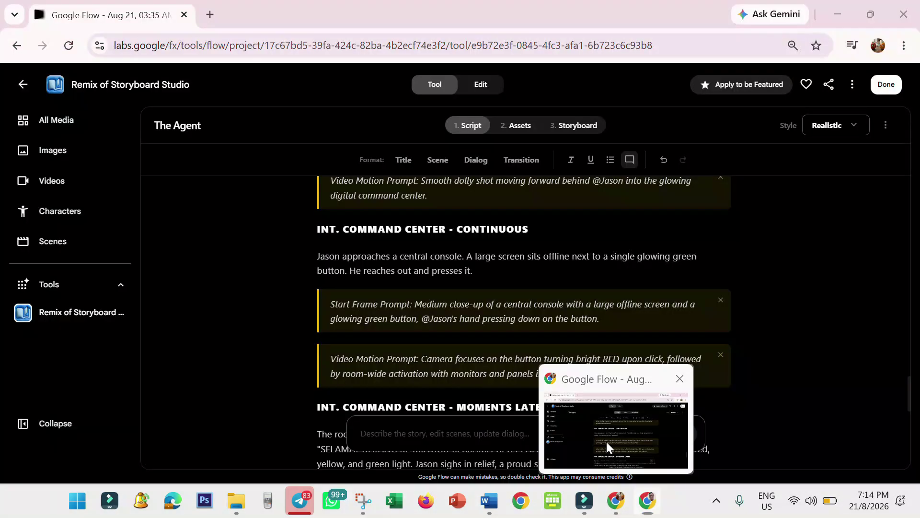
pyautogui.click(605, 440)
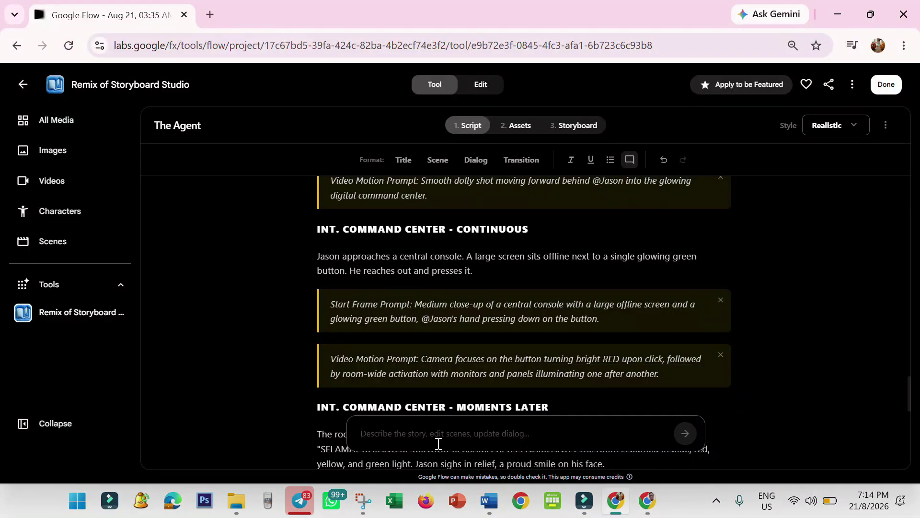
pyautogui.hotkey('ctrl', 'v')
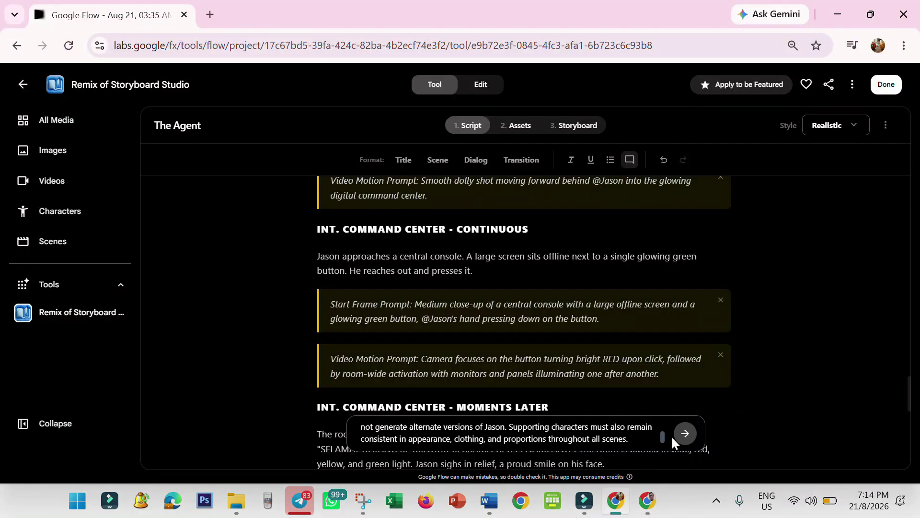
pyautogui.click(685, 434)
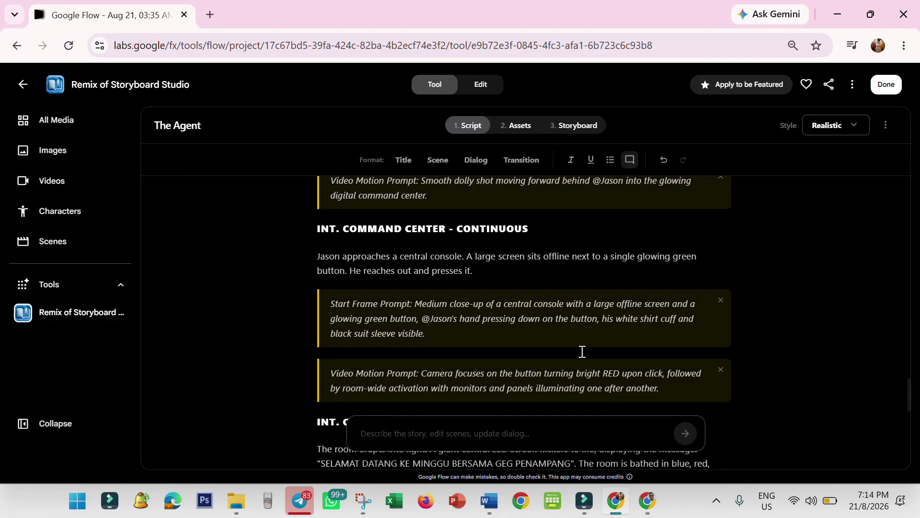
# Step: Examine the story's character and location assets after submitting the consistency instruction
pyautogui.click(520, 125)
pyautogui.scroll(-4, 504, 284)
pyautogui.scroll(1, 504, 285)
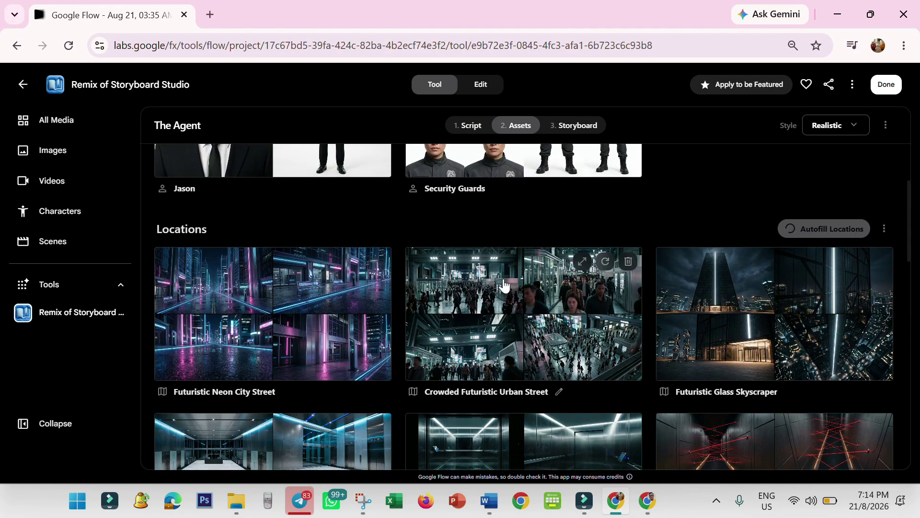
pyautogui.scroll(3, 504, 285)
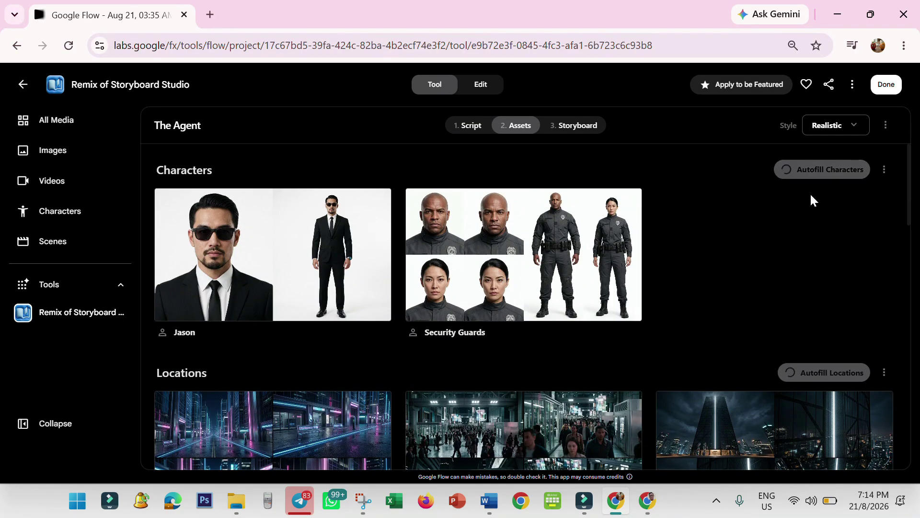
pyautogui.scroll(-1, 761, 374)
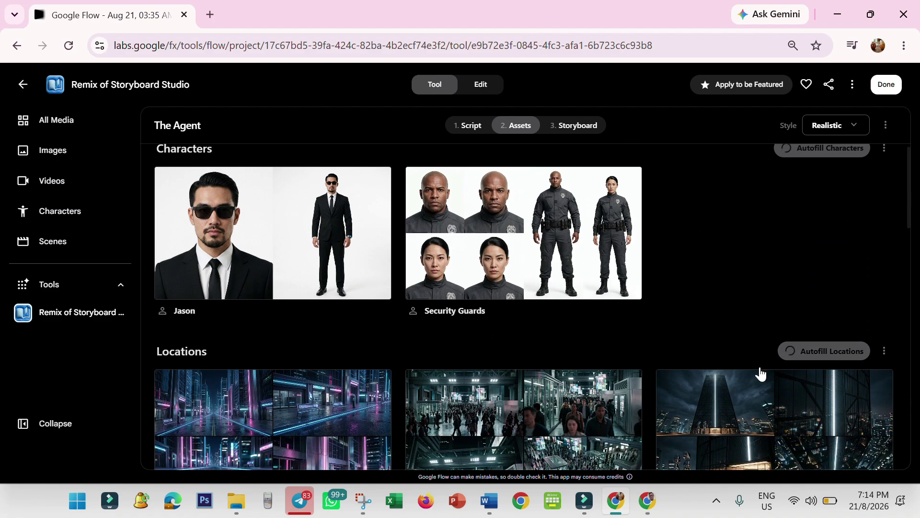
pyautogui.scroll(-3, 761, 373)
pyautogui.scroll(3, 729, 353)
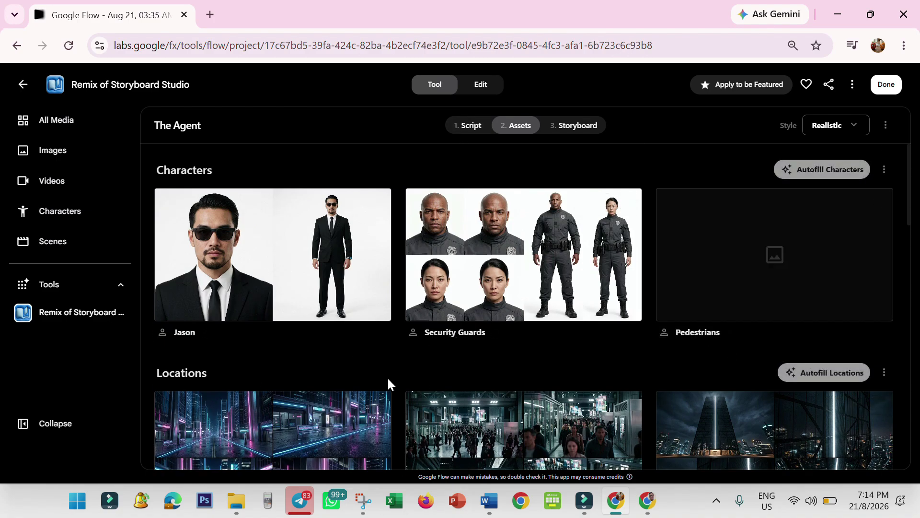
# Step: Open the storyboard and autofill the shots of Scene 01, the futuristic city street at night
pyautogui.click(579, 123)
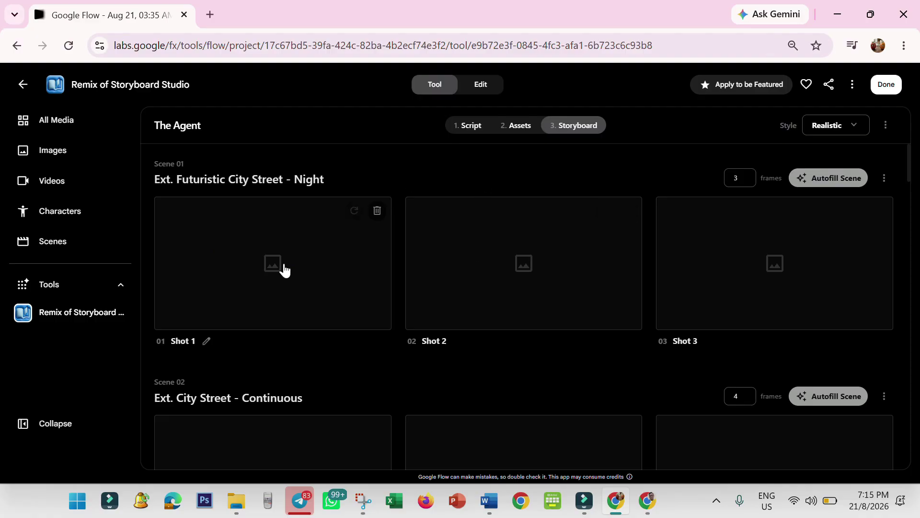
pyautogui.scroll(-2, 283, 269)
pyautogui.scroll(2, 278, 277)
pyautogui.click(814, 177)
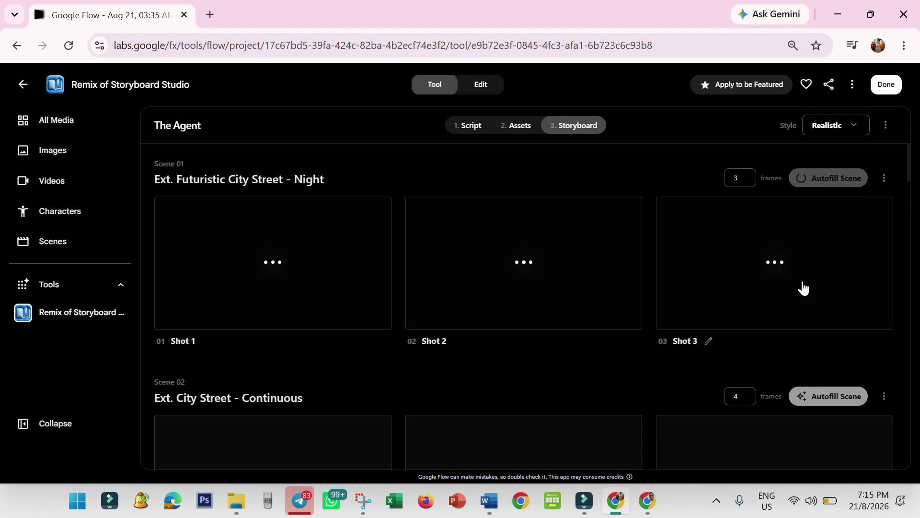
pyautogui.scroll(-9, 803, 287)
pyautogui.scroll(9, 800, 286)
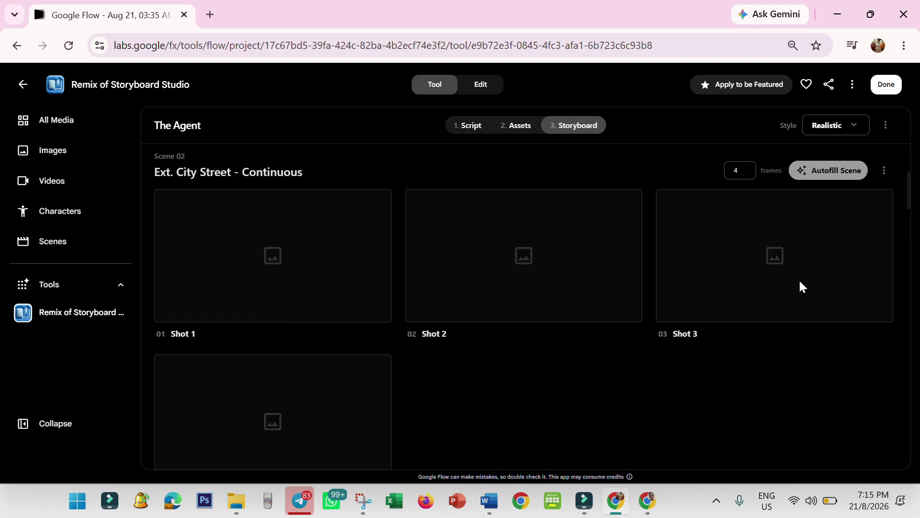
# Step: Autofill the storyboard shots of Scene 02, the city street, and Scene 03, the crowded urban street
pyautogui.scroll(-4, 795, 286)
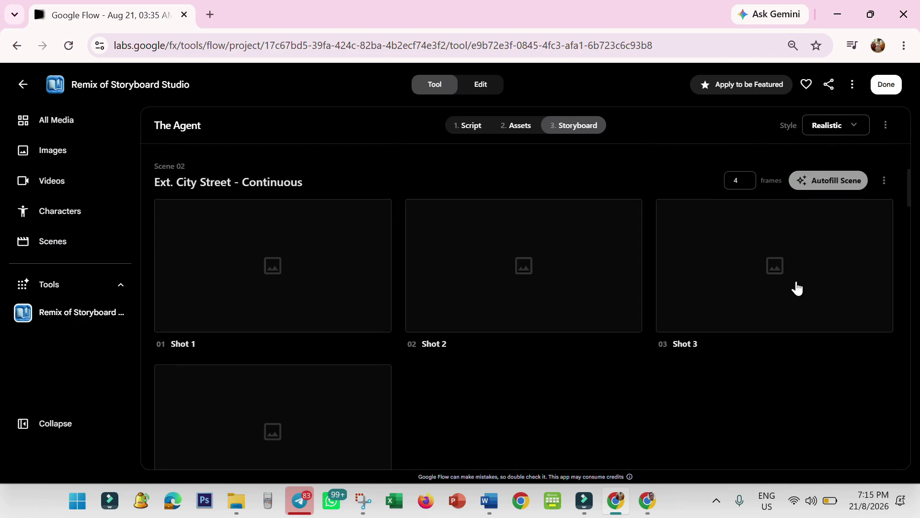
pyautogui.click(815, 185)
pyautogui.scroll(-11, 775, 333)
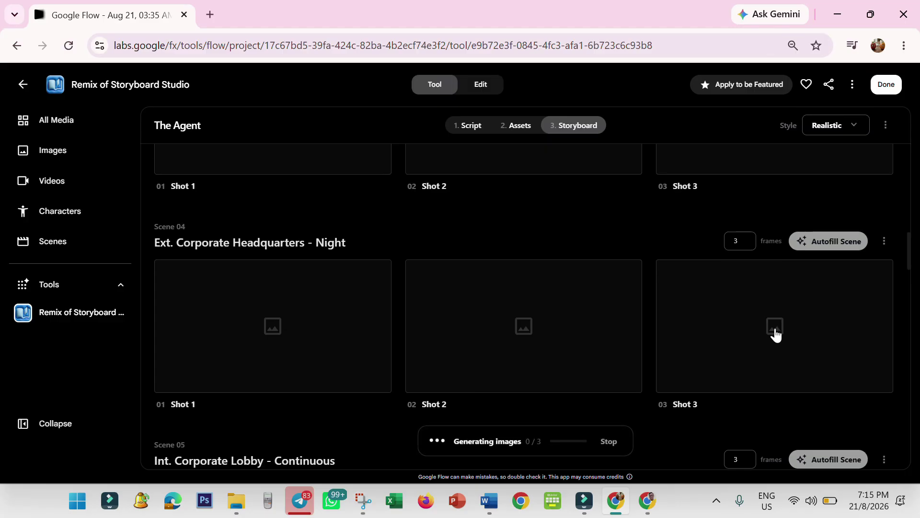
pyautogui.scroll(6, 775, 333)
pyautogui.click(807, 307)
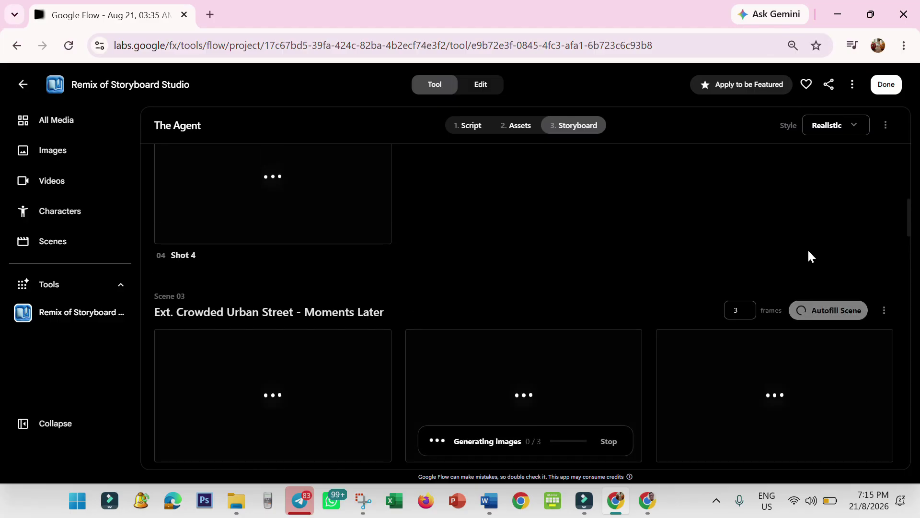
# Step: Autofill the storyboard shots of Scenes 04, 05 and 06: corporate headquarters, corporate lobby and elevator
pyautogui.scroll(2, 806, 249)
pyautogui.scroll(5, 799, 246)
pyautogui.scroll(-15, 799, 246)
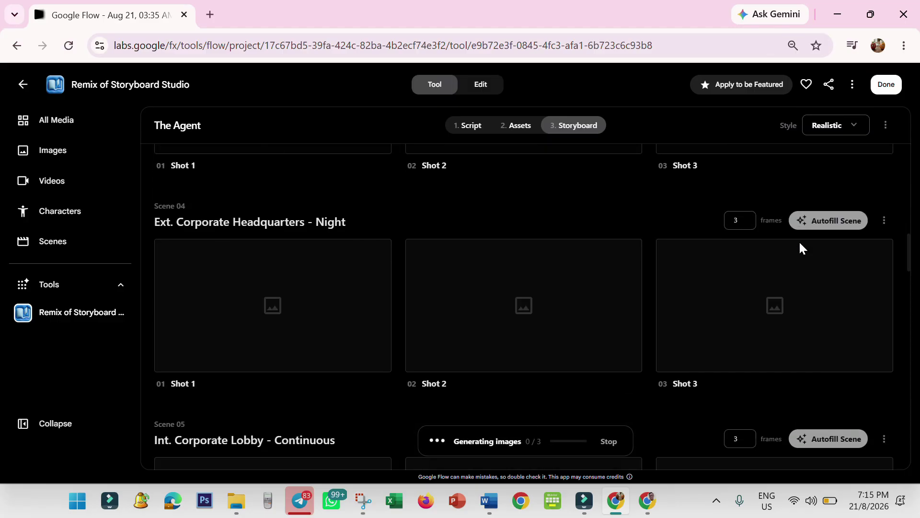
pyautogui.click(830, 170)
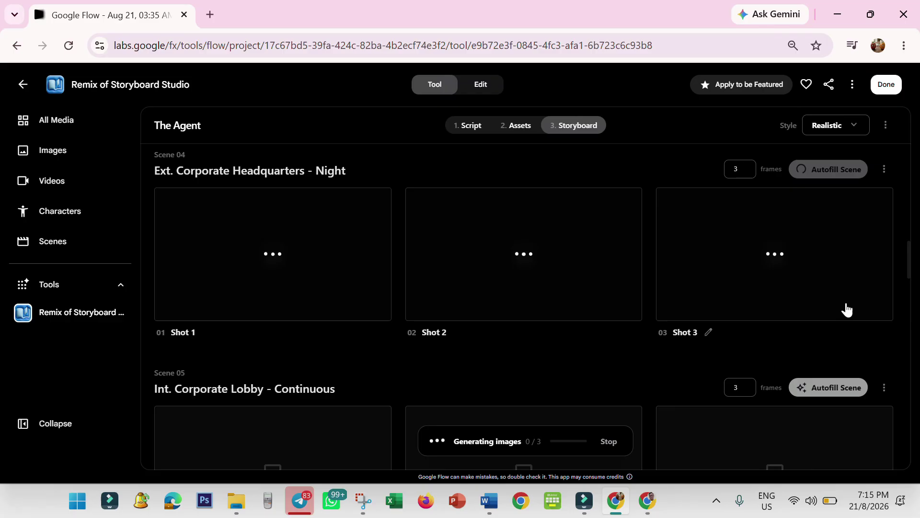
pyautogui.click(832, 387)
pyautogui.scroll(-6, 827, 331)
pyautogui.click(825, 324)
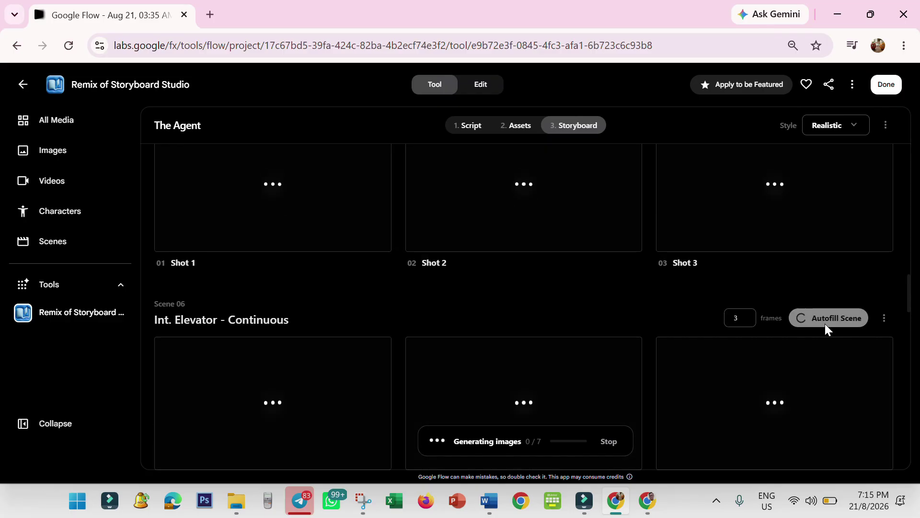
# Step: Autofill the storyboard shots of Scene 07, the high-tech hallway, and of command center Scenes 09 and 11
pyautogui.scroll(-1, 825, 322)
pyautogui.scroll(-3, 825, 324)
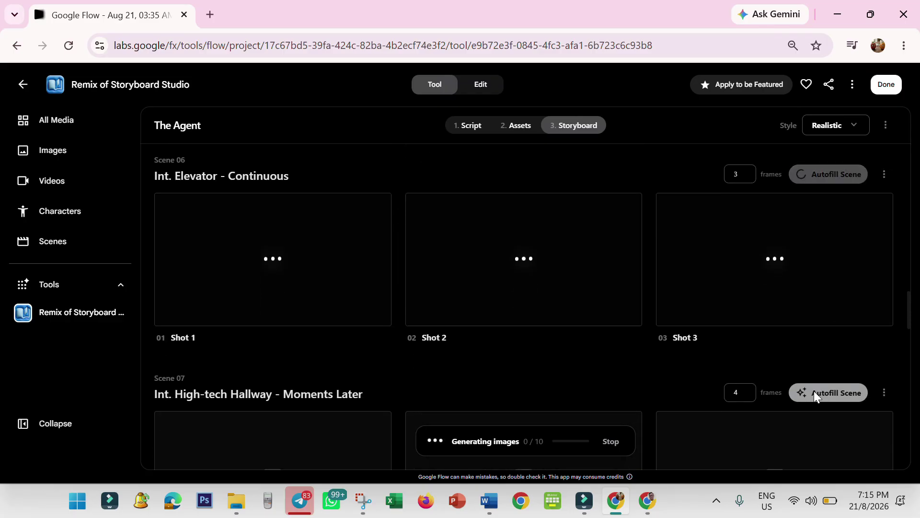
pyautogui.click(815, 392)
pyautogui.scroll(-3, 798, 344)
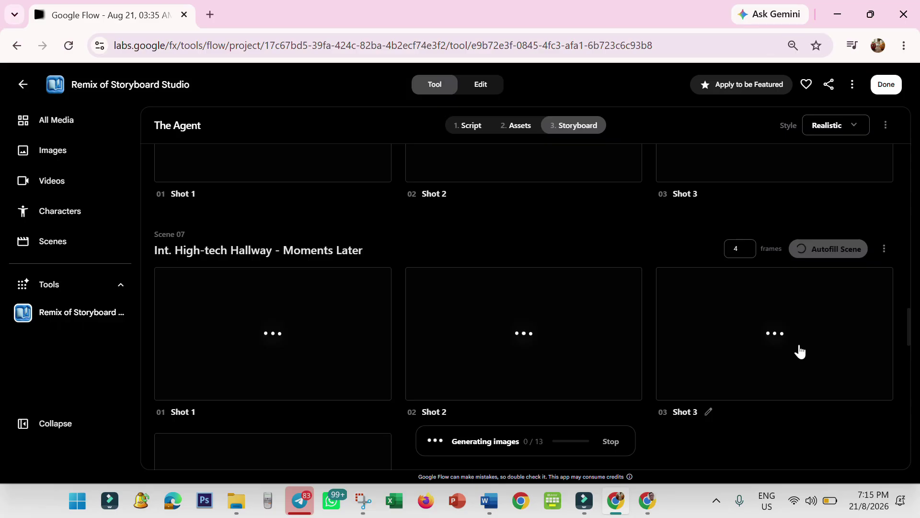
pyautogui.scroll(-12, 799, 352)
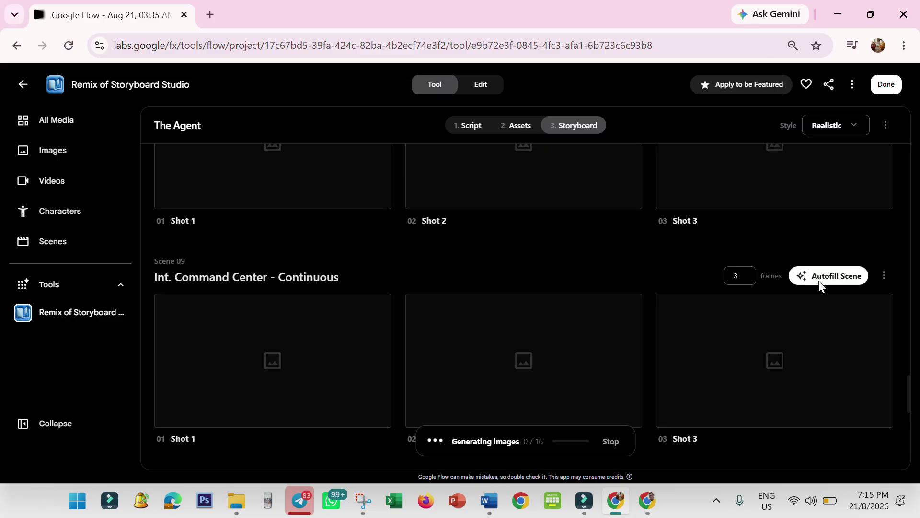
pyautogui.click(819, 281)
pyautogui.scroll(-8, 777, 330)
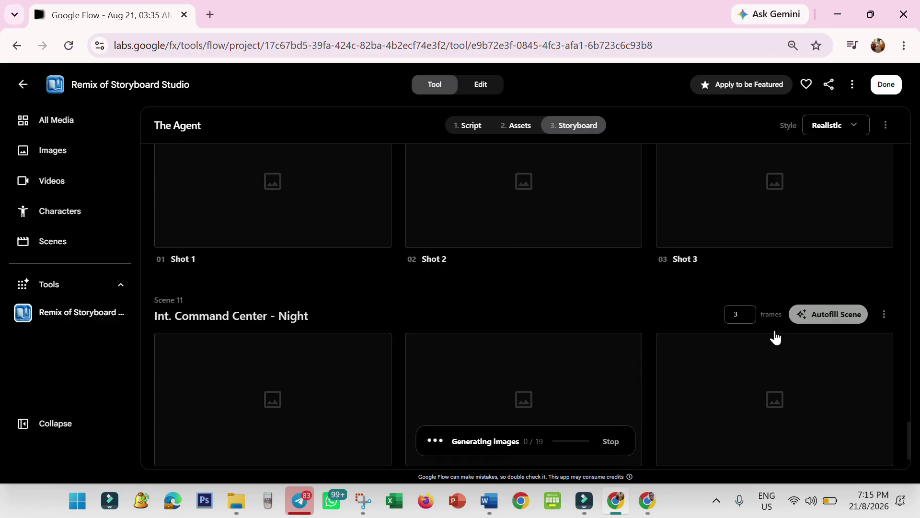
pyautogui.click(815, 318)
pyautogui.scroll(-2, 792, 327)
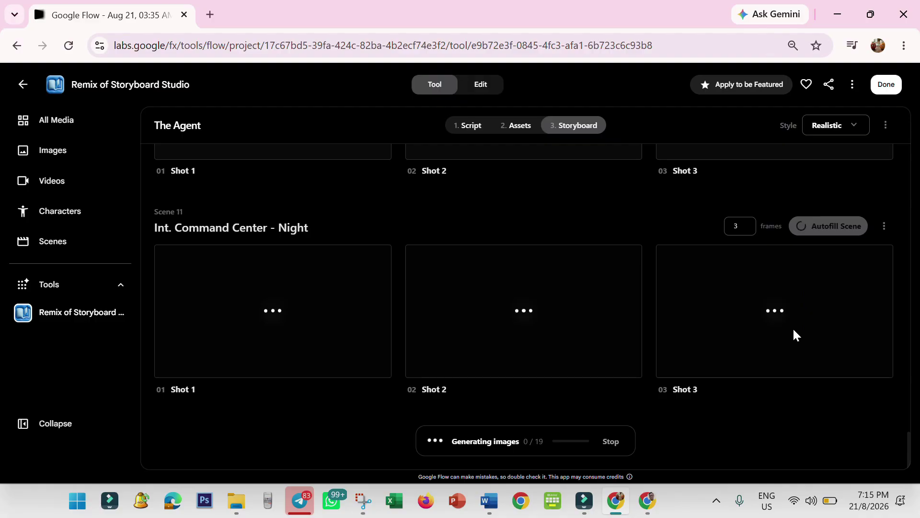
# Step: Examine the storyboard's scenes and their generated shot images, checking that Jason's appearance stays consistent
pyautogui.scroll(13, 794, 331)
pyautogui.scroll(2, 794, 330)
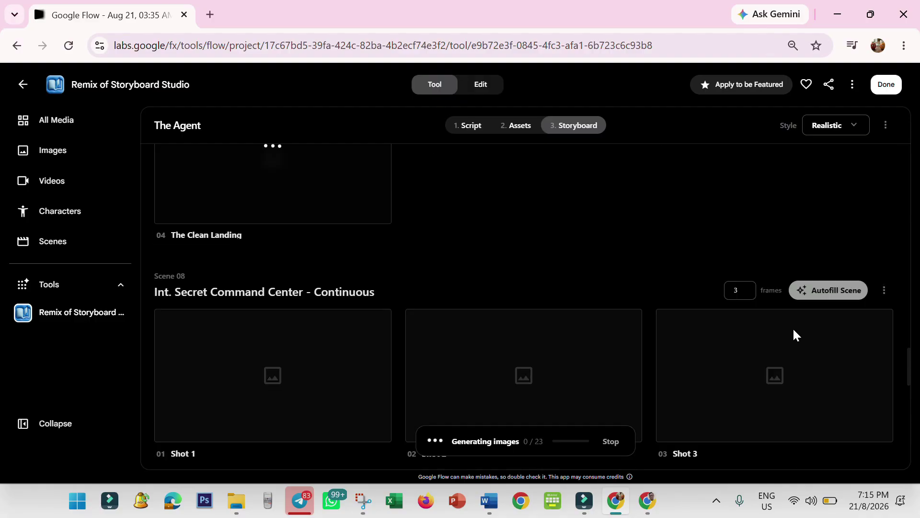
pyautogui.scroll(15, 789, 336)
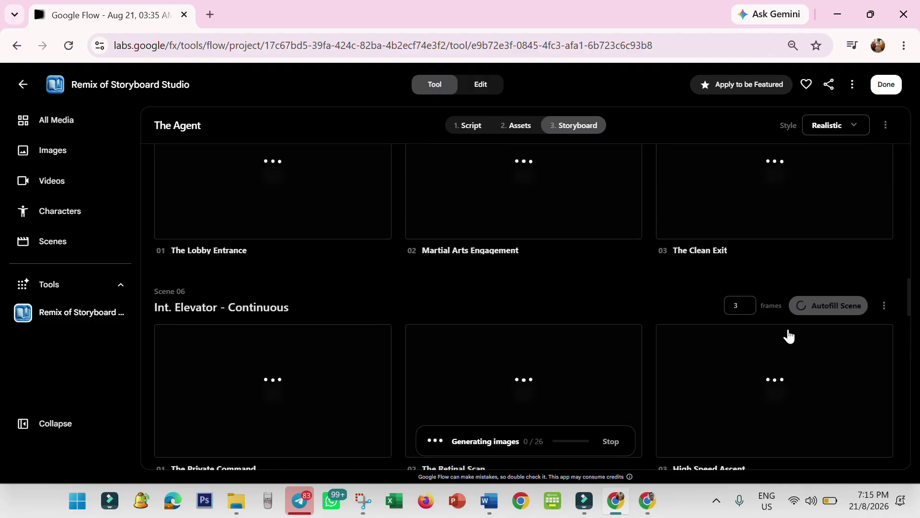
pyautogui.scroll(12, 788, 336)
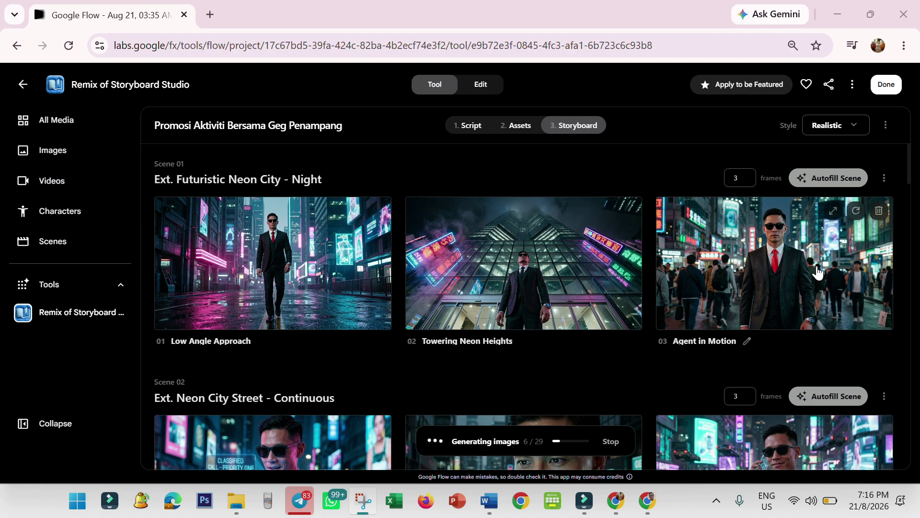
pyautogui.scroll(-5, 805, 267)
pyautogui.scroll(-1, 485, 341)
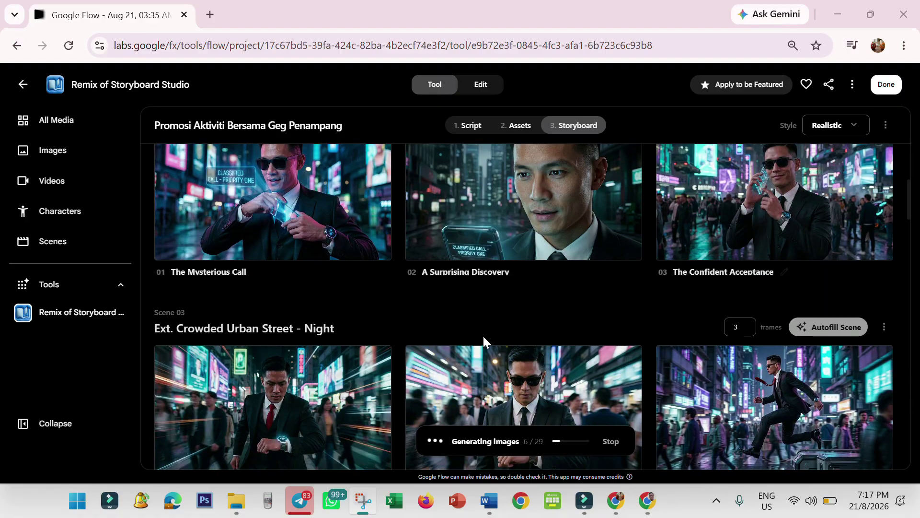
pyautogui.scroll(-2, 287, 361)
pyautogui.scroll(-10, 287, 360)
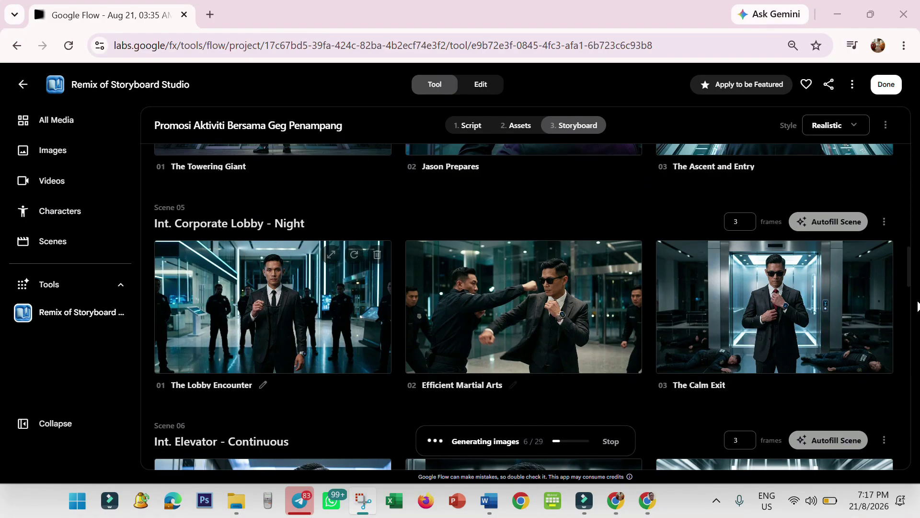
# Step: Review the frame description, reference assets and image of Scene 01's Low Angle Approach frame, and close its details
pyautogui.scroll(15, 753, 317)
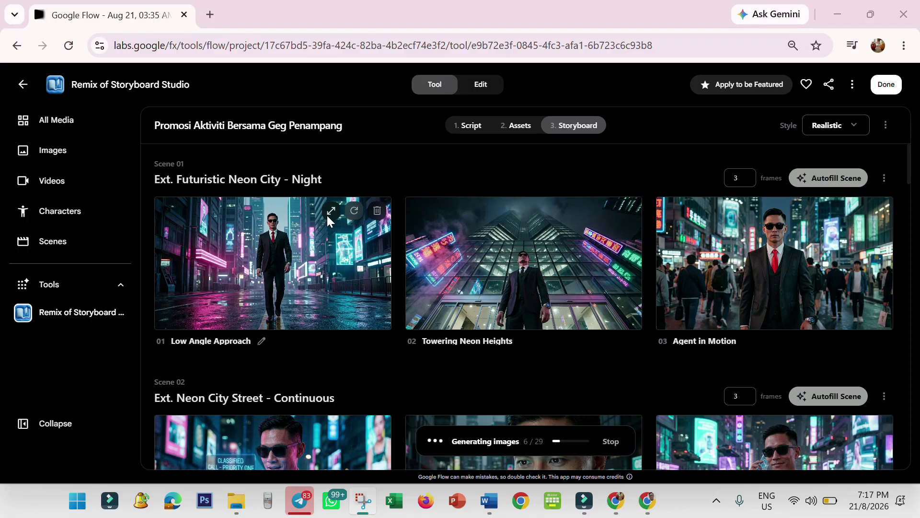
pyautogui.click(262, 276)
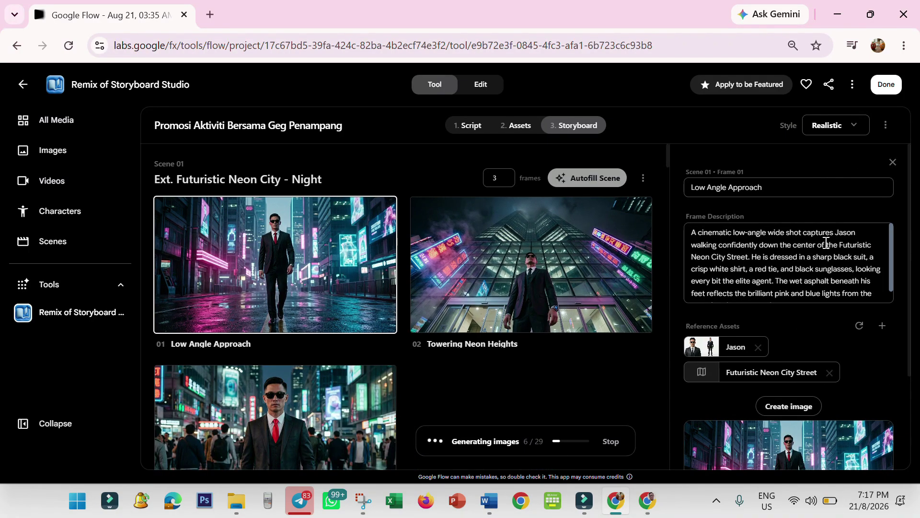
pyautogui.scroll(-5, 784, 235)
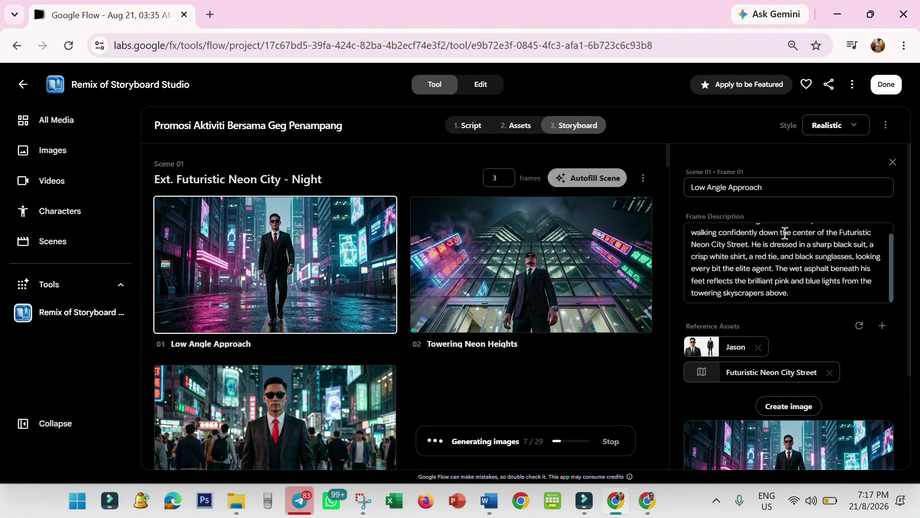
pyautogui.scroll(3, 786, 235)
pyautogui.scroll(-3, 800, 249)
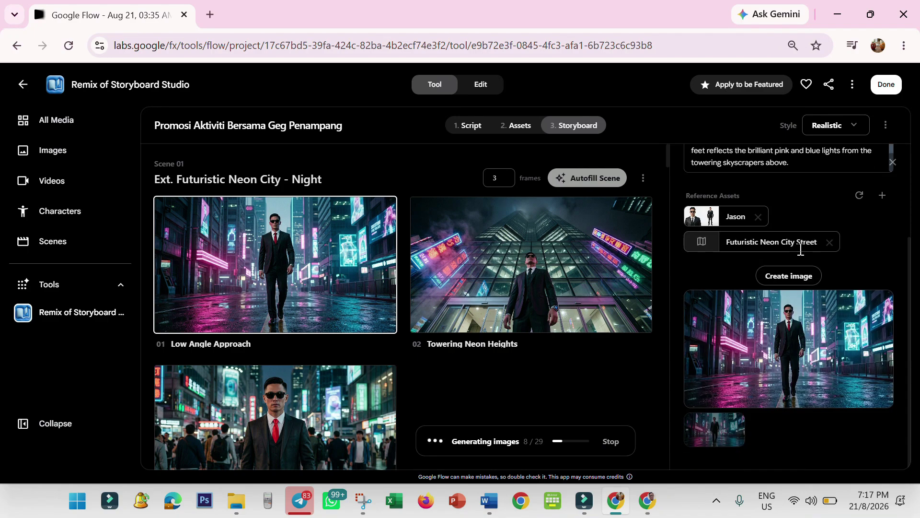
pyautogui.scroll(3, 801, 249)
pyautogui.scroll(2, 800, 249)
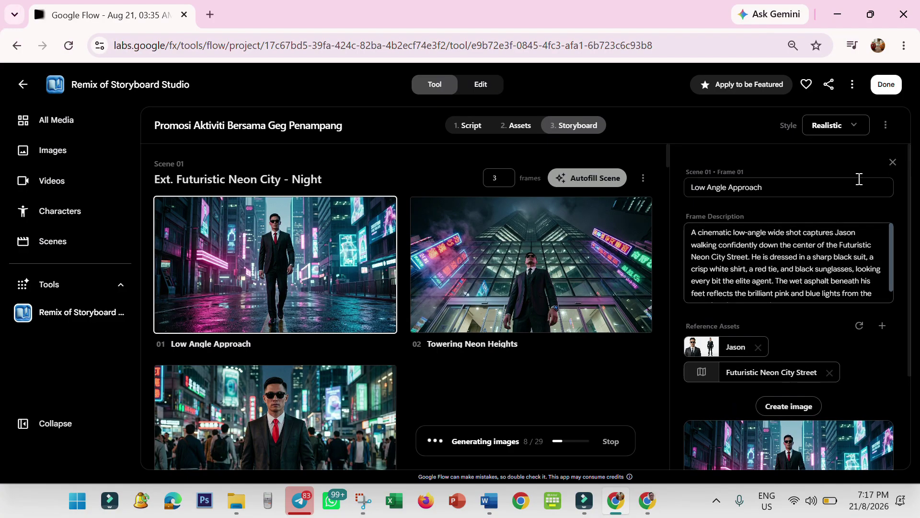
pyautogui.click(893, 163)
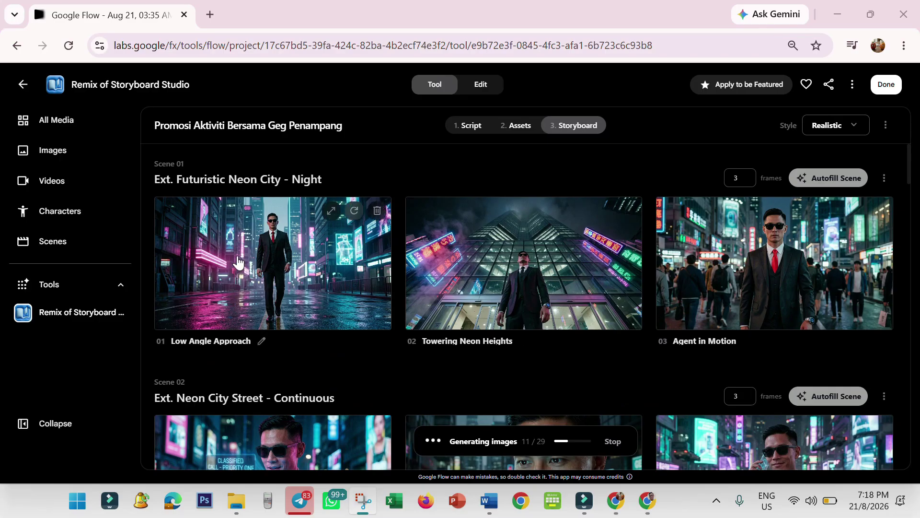
# Step: Finish the Storyboard Studio session and look through all of the project's generated media up to the newest shots
pyautogui.click(886, 85)
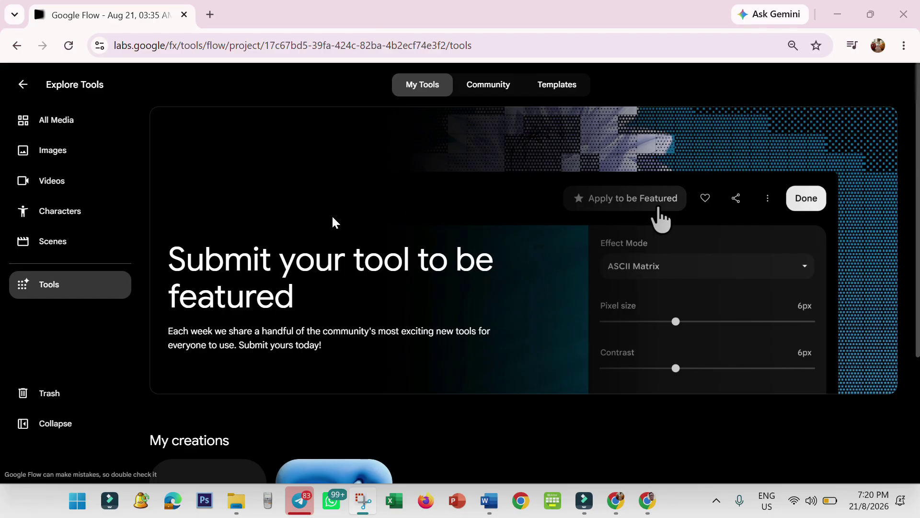
pyautogui.click(54, 124)
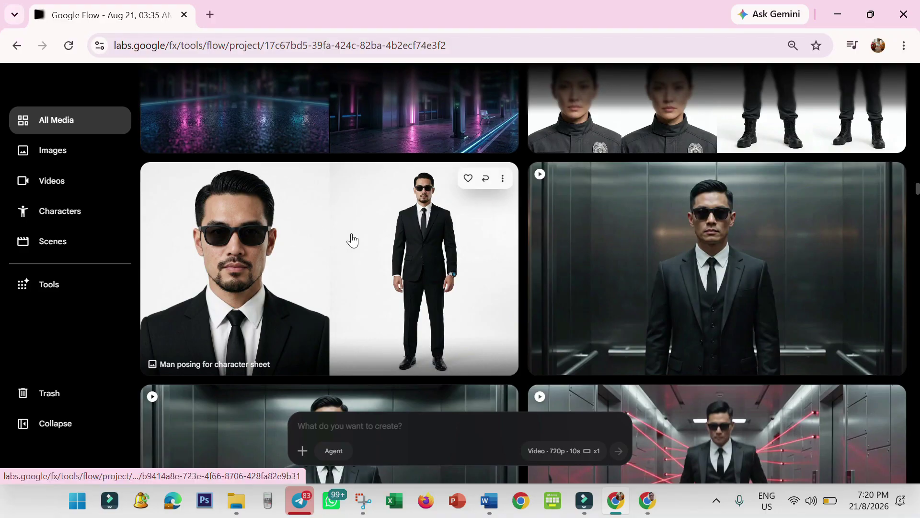
pyautogui.scroll(10, 403, 223)
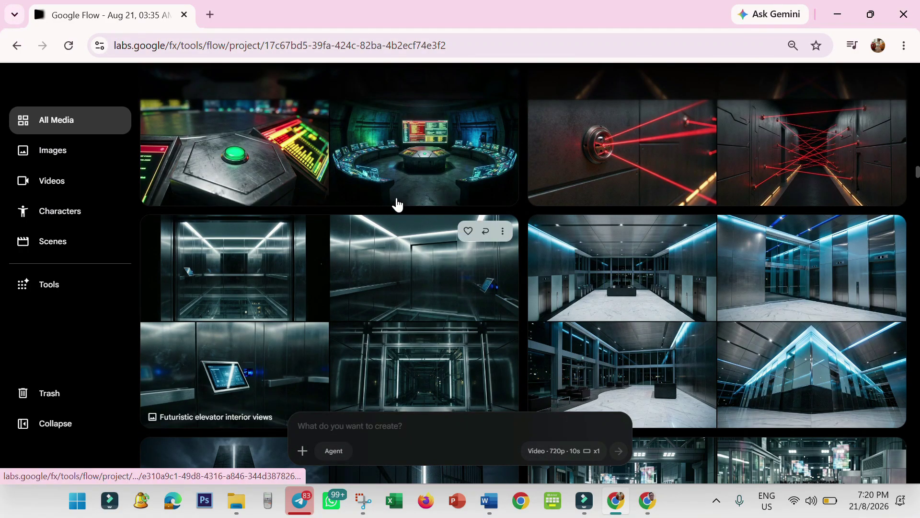
pyautogui.scroll(4, 397, 203)
pyautogui.scroll(10, 395, 203)
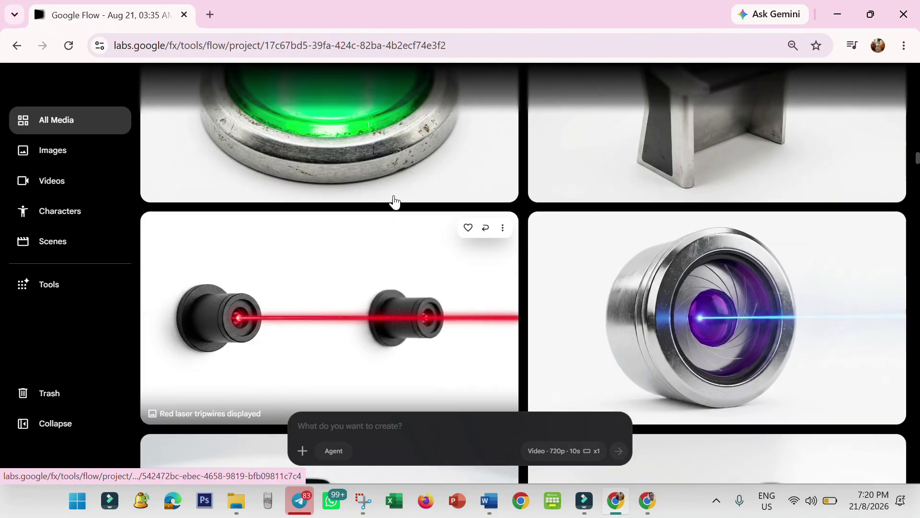
pyautogui.scroll(8, 395, 202)
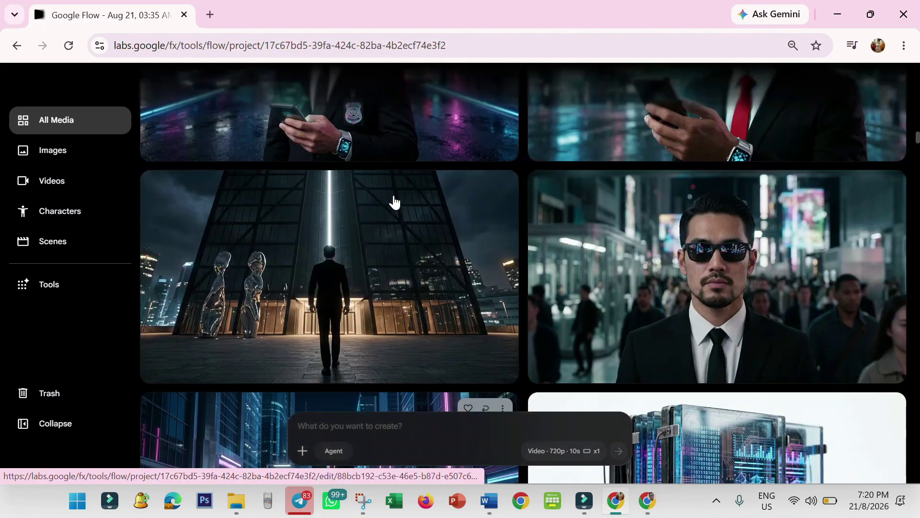
pyautogui.scroll(3, 394, 202)
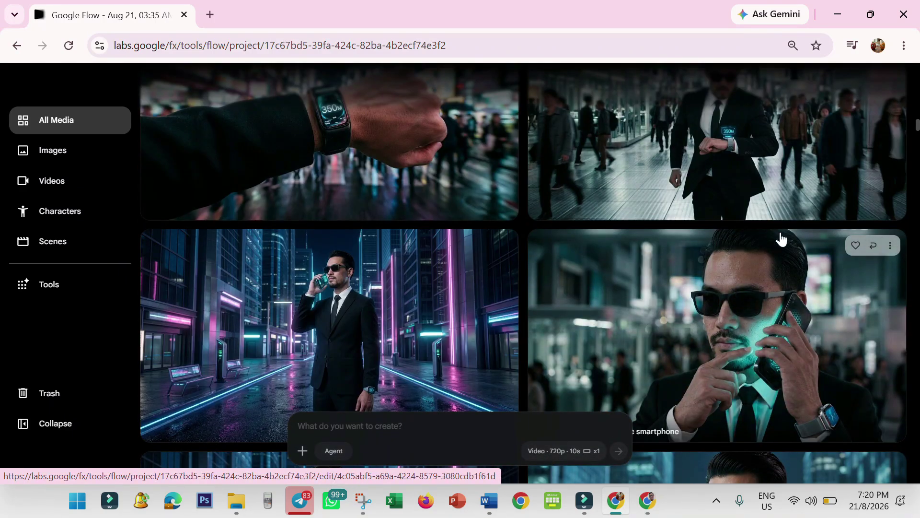
pyautogui.scroll(6, 256, 201)
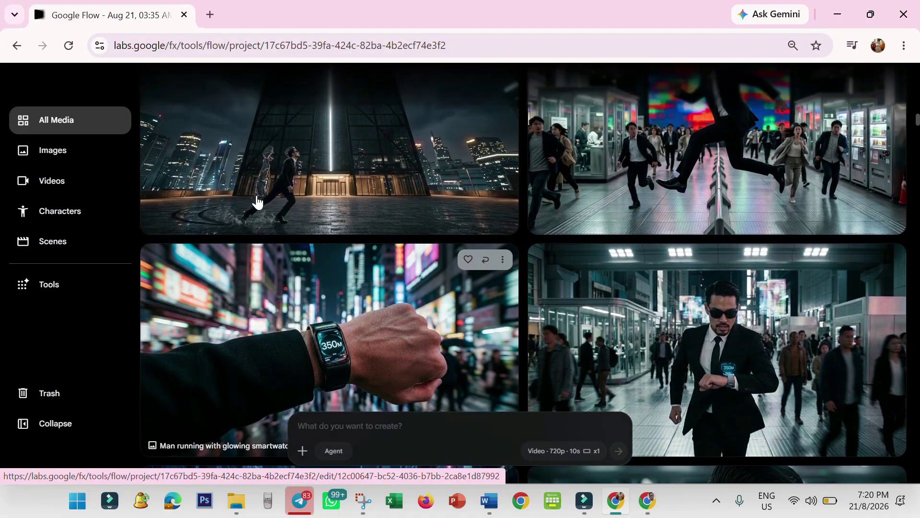
pyautogui.scroll(4, 257, 202)
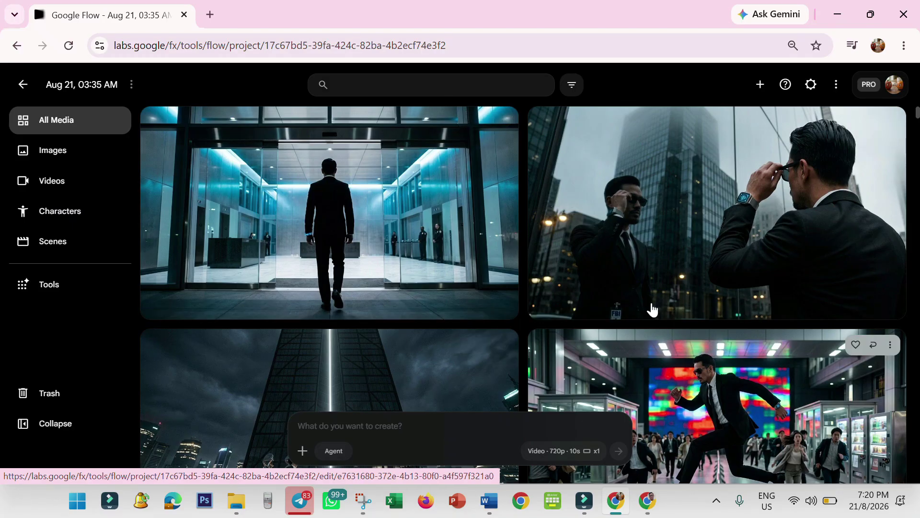
# Step: Generate a video in Frames mode by reusing the prompt of the image showing Jason approaching the corporate headquarters entrance
pyautogui.click(504, 123)
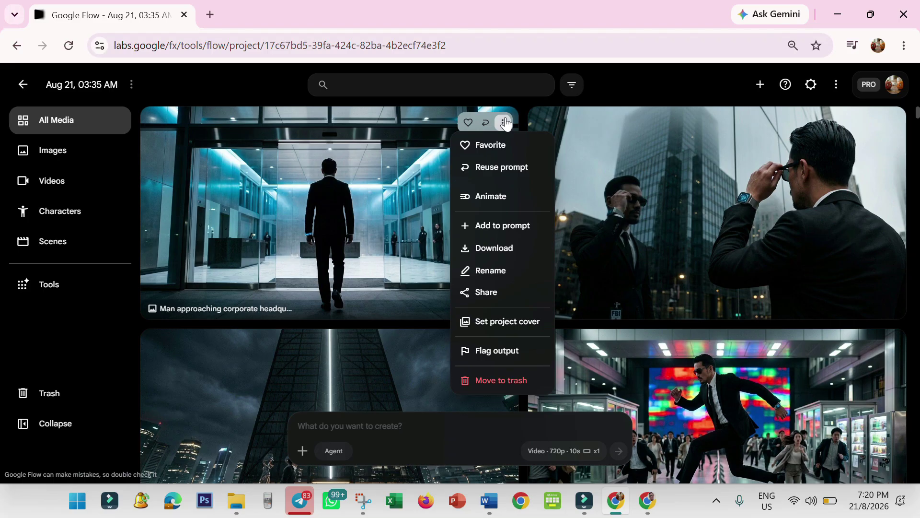
pyautogui.click(501, 167)
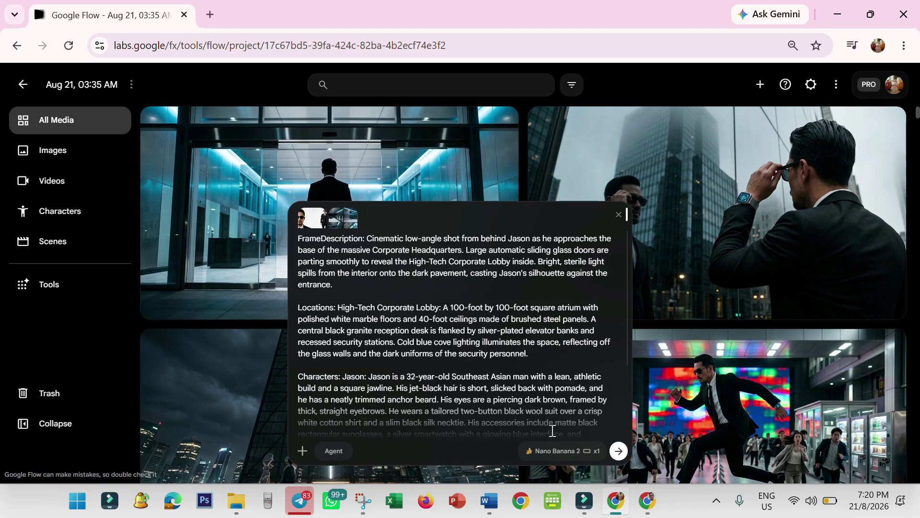
pyautogui.click(577, 453)
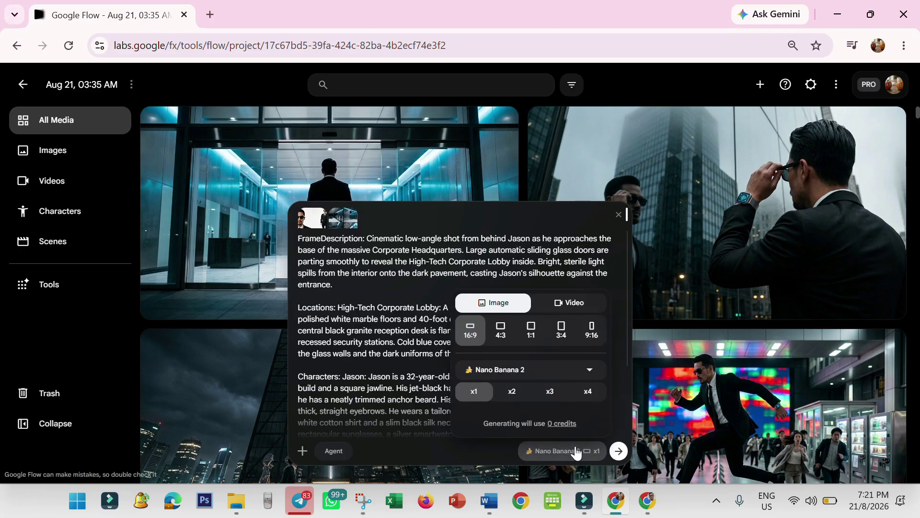
pyautogui.click(575, 302)
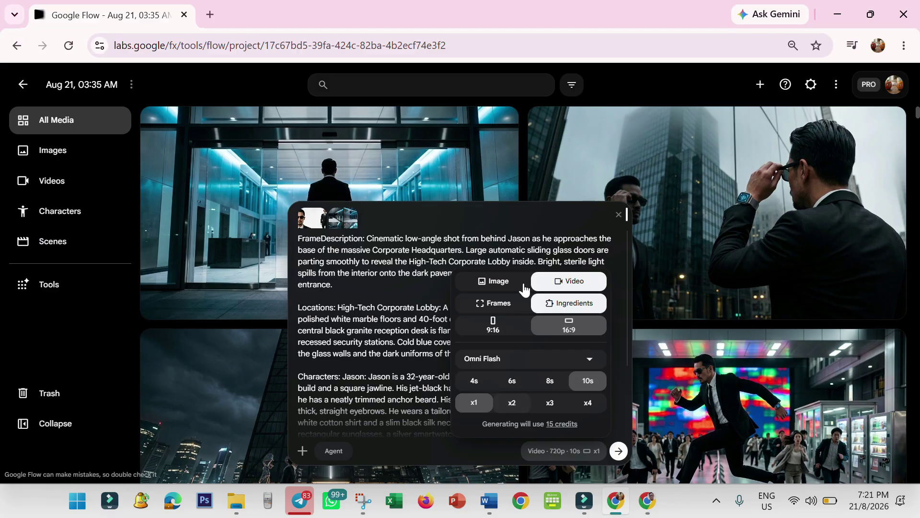
pyautogui.click(517, 310)
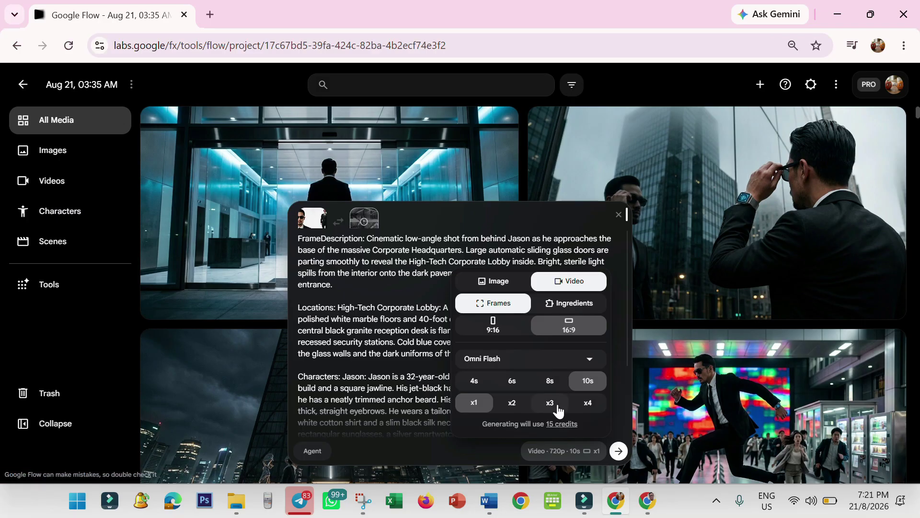
pyautogui.click(618, 451)
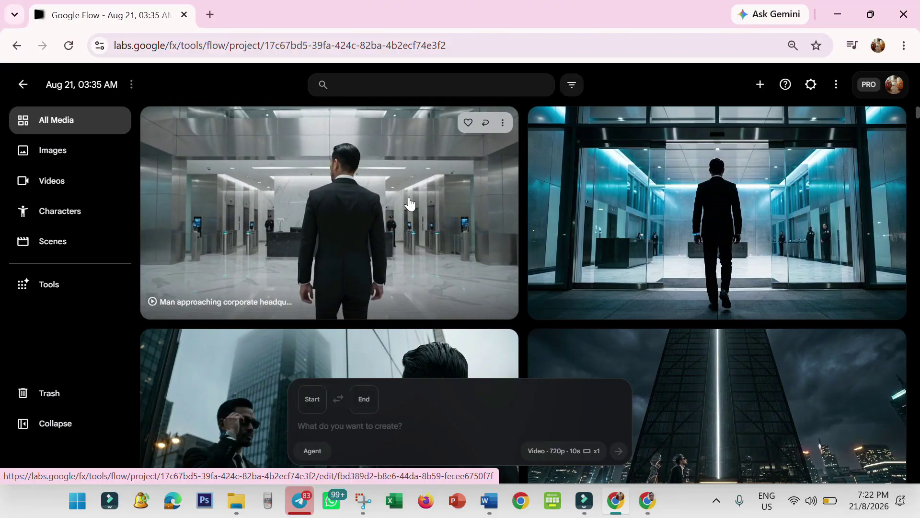
# Step: Check the available actions, including the download option, for the newly generated corporate headquarters video
pyautogui.click(502, 125)
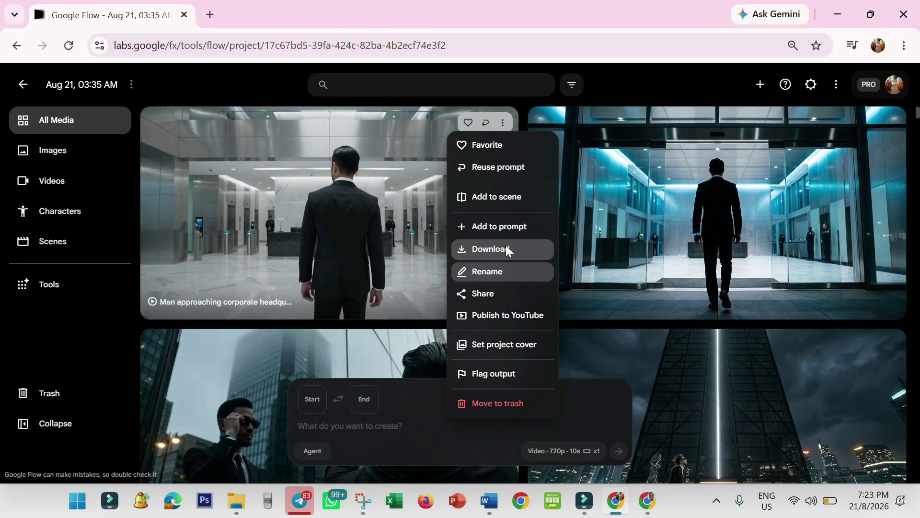
pyautogui.moveTo(506, 248)
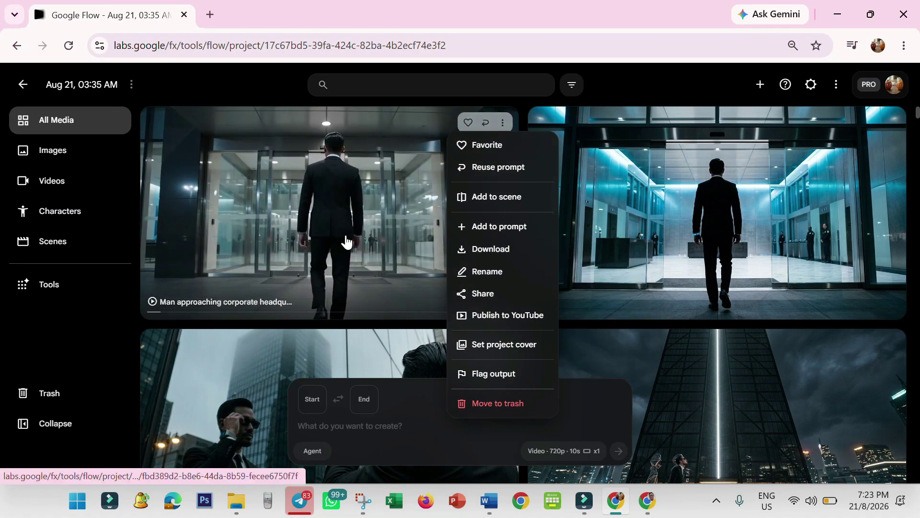
pyautogui.click(346, 241)
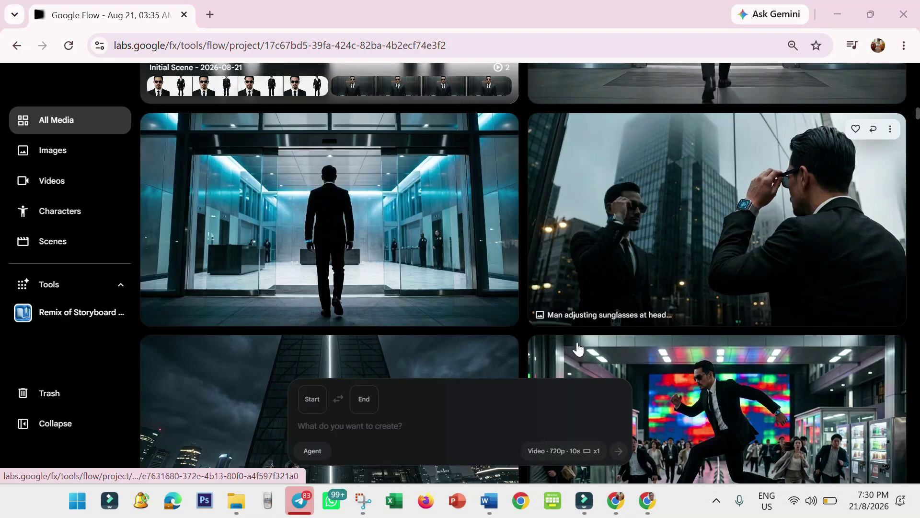
# Step: Reuse the corporate headquarters entrance image's prompt, set the output type to Video, and open the video model choices
pyautogui.scroll(-1, 423, 226)
pyautogui.scroll(4, 384, 196)
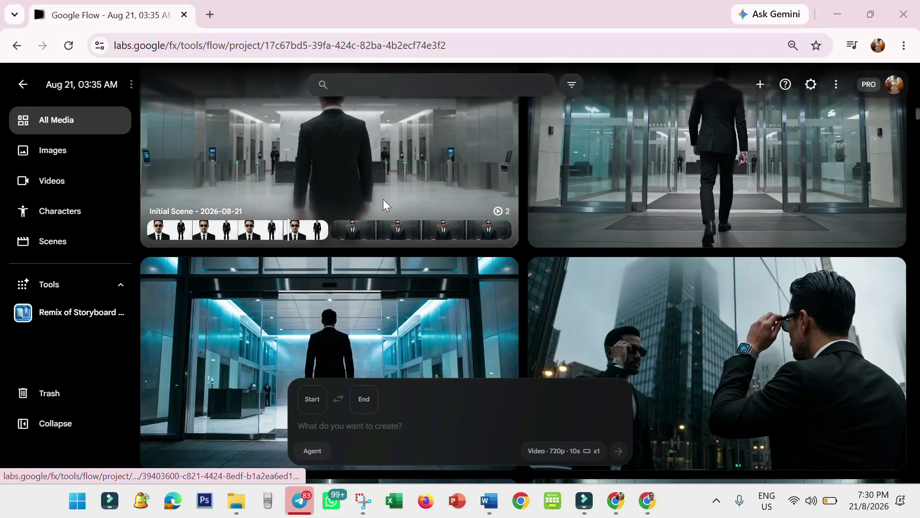
pyautogui.scroll(-4, 381, 201)
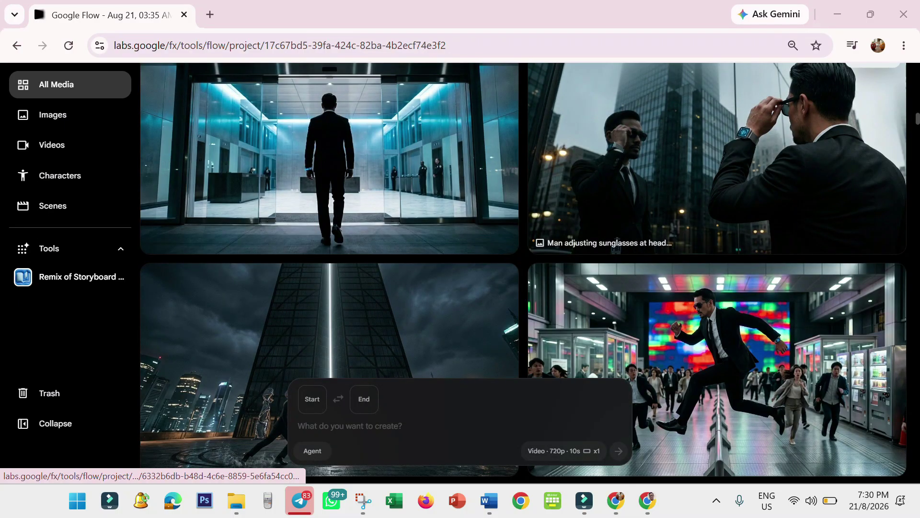
pyautogui.scroll(4, 429, 221)
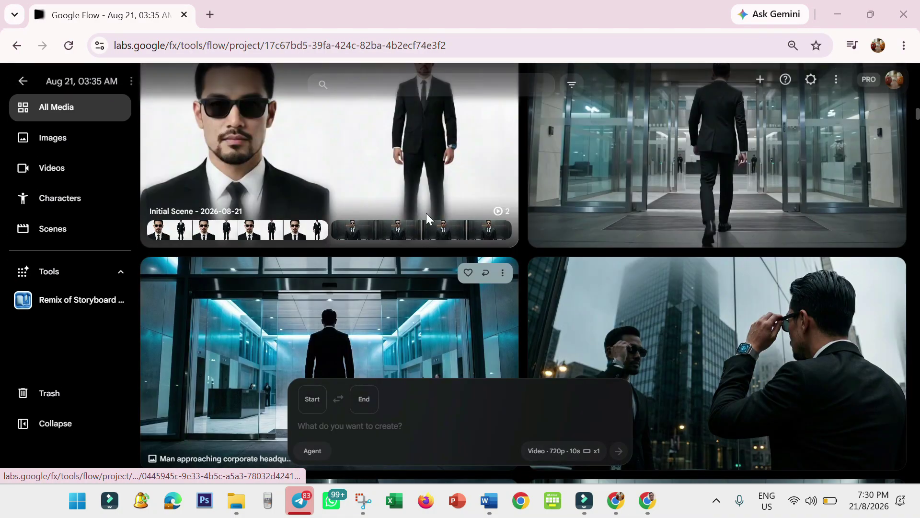
pyautogui.scroll(-3, 409, 327)
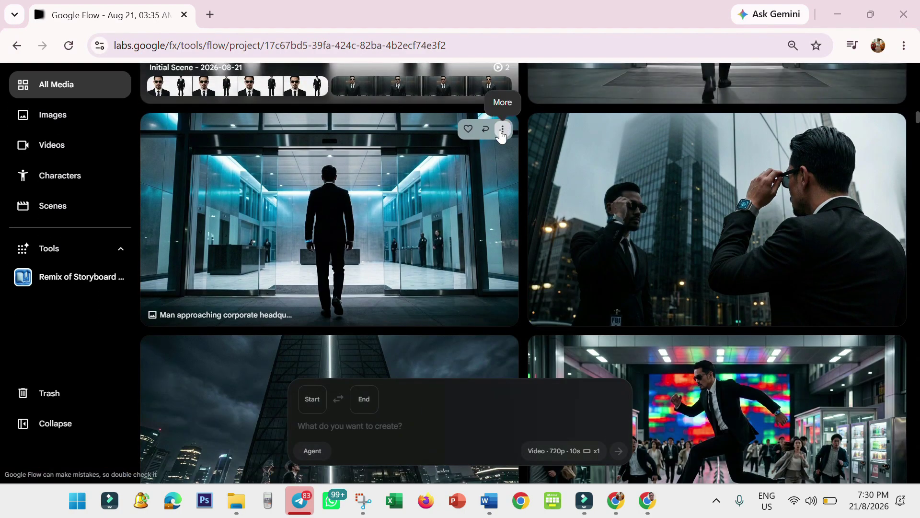
pyautogui.click(502, 130)
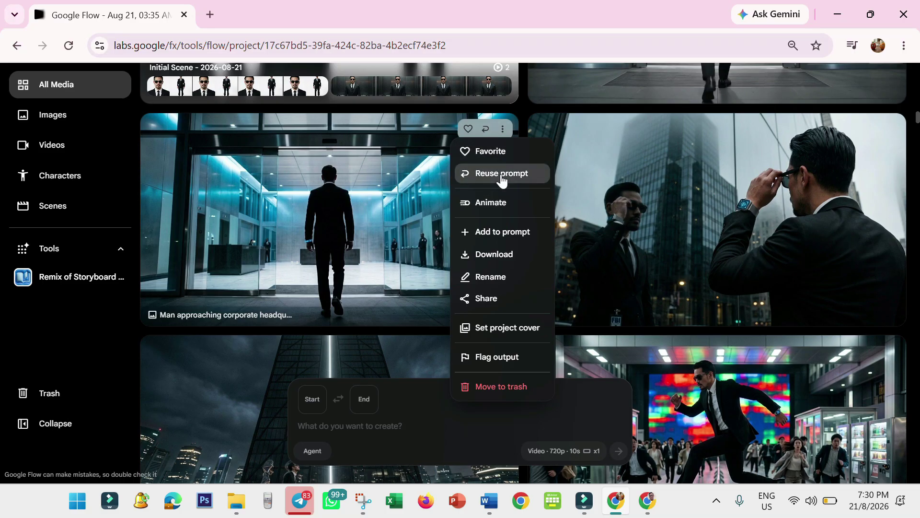
pyautogui.click(502, 179)
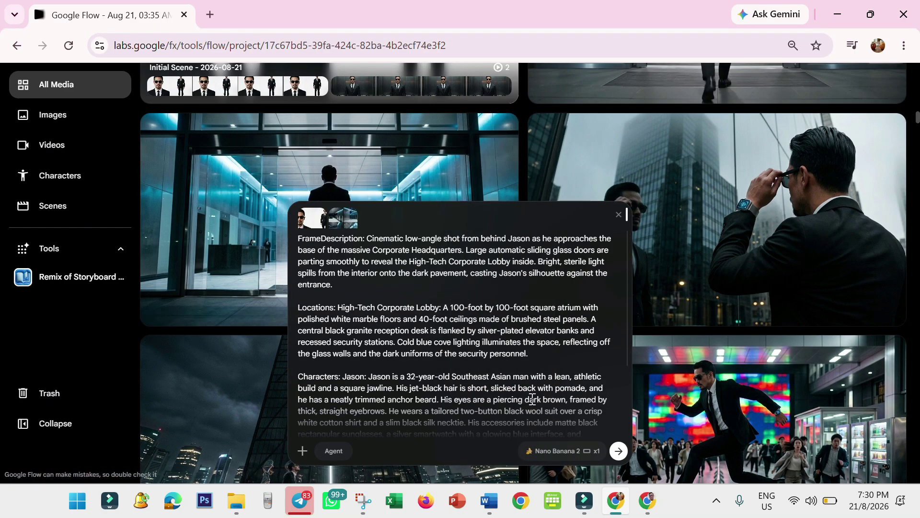
pyautogui.click(587, 451)
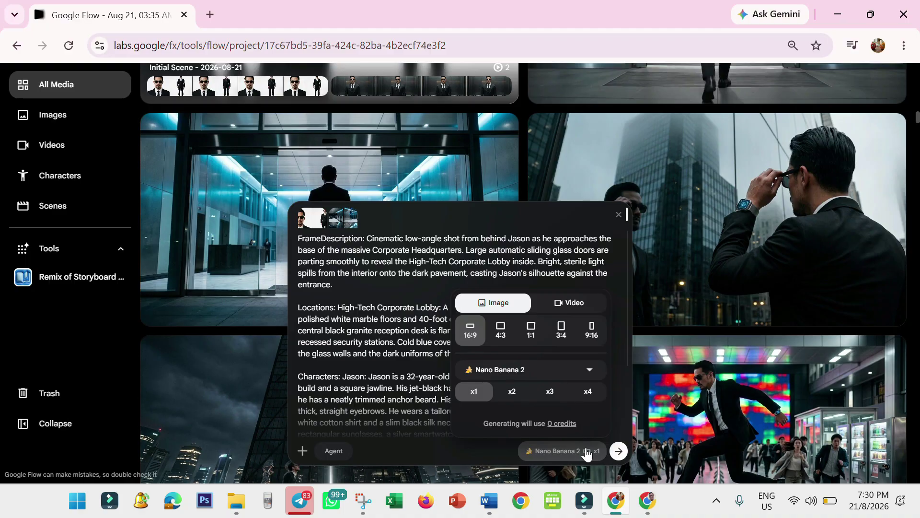
pyautogui.click(577, 306)
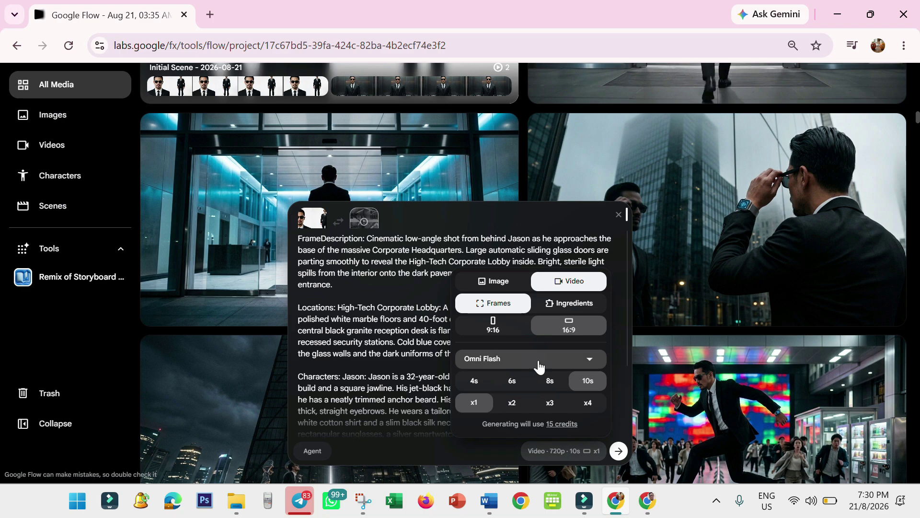
pyautogui.click(592, 363)
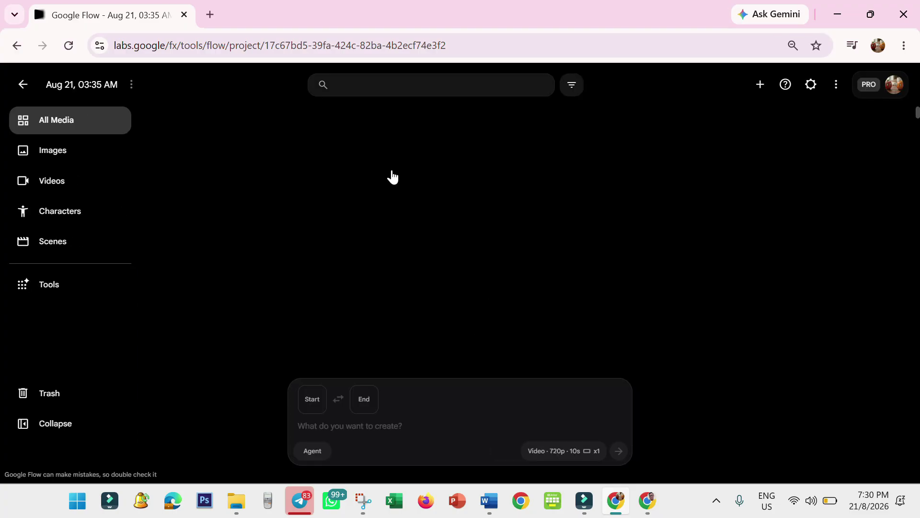
# Step: Load the prompt of the image of the man approaching the headquarters as a Frames-mode video request and list the available video models
pyautogui.scroll(-3, 479, 328)
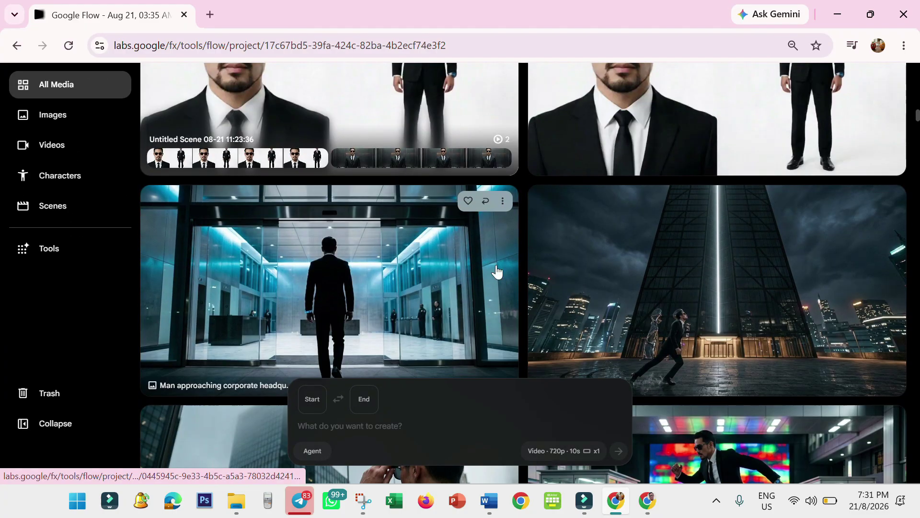
pyautogui.click(502, 201)
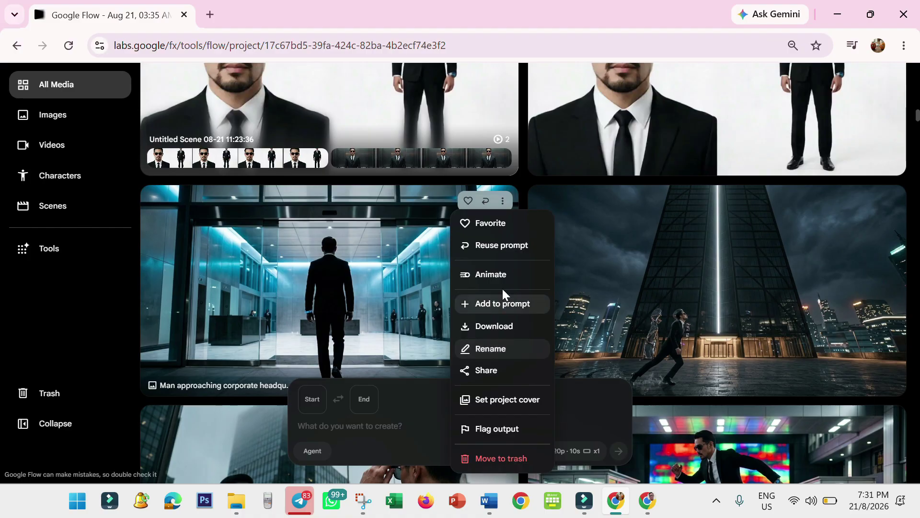
pyautogui.click(496, 247)
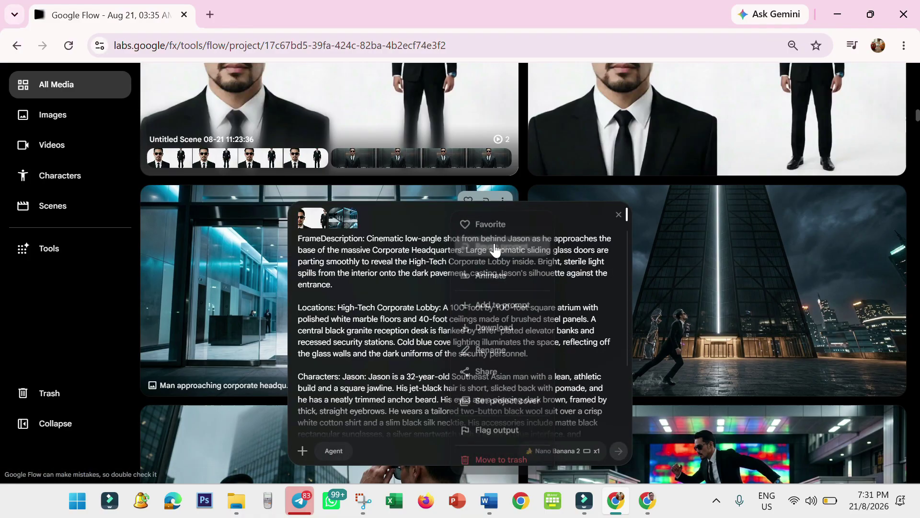
pyautogui.click(591, 456)
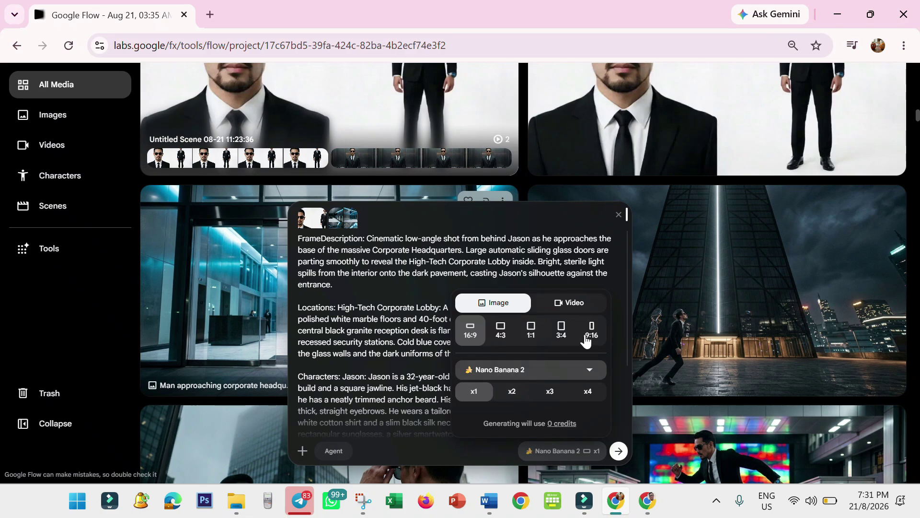
pyautogui.click(575, 303)
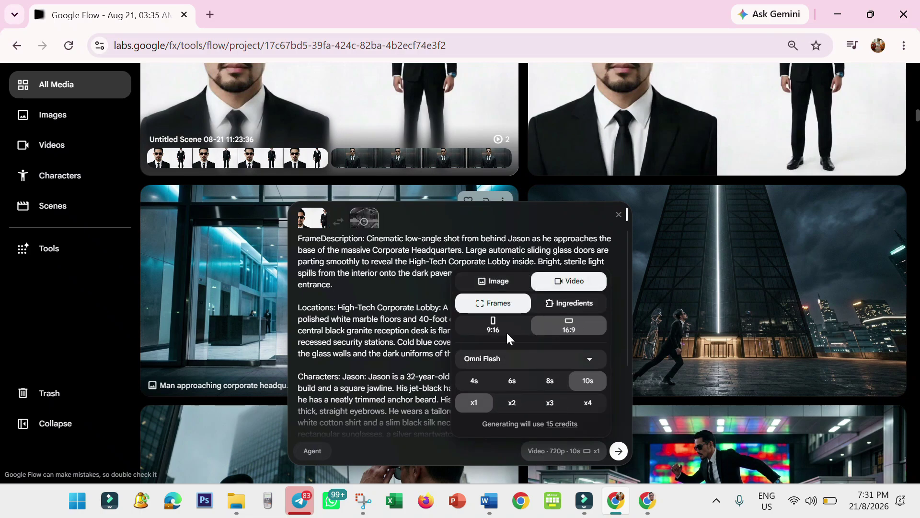
pyautogui.click(589, 358)
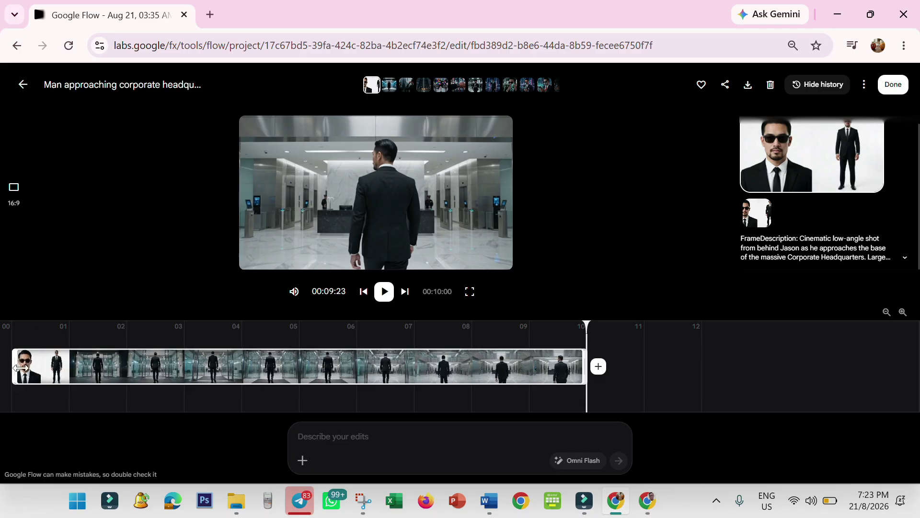
# Step: Add the first retinal scan video after the corporate headquarters clip to form a scene, and preview playback from the first clip into the second
pyautogui.click(599, 366)
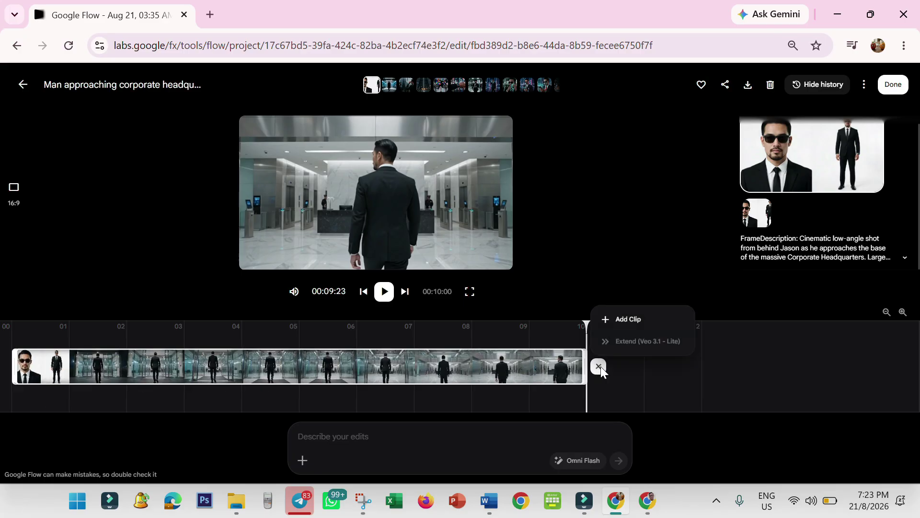
pyautogui.click(618, 320)
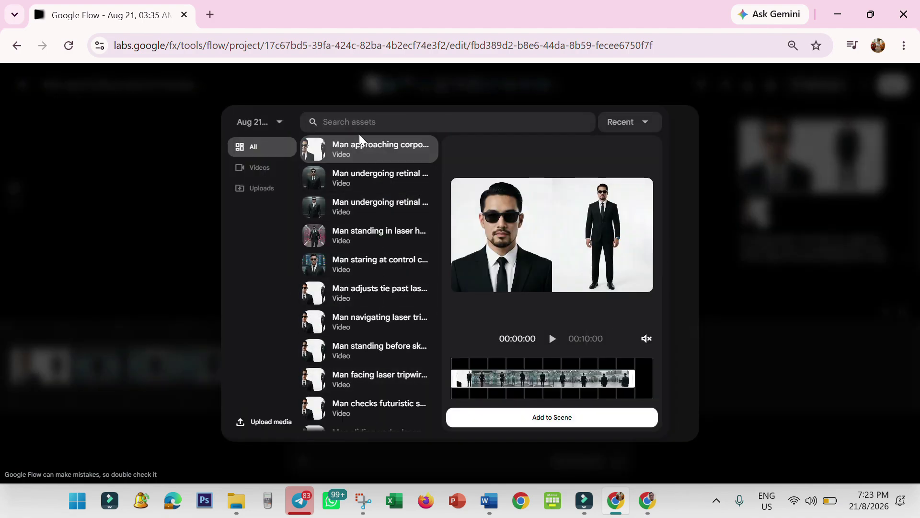
pyautogui.click(356, 179)
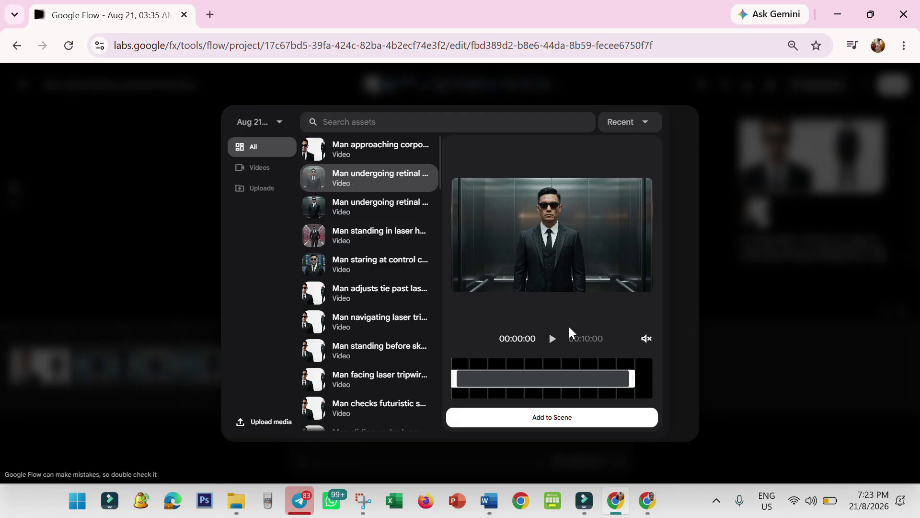
pyautogui.click(550, 427)
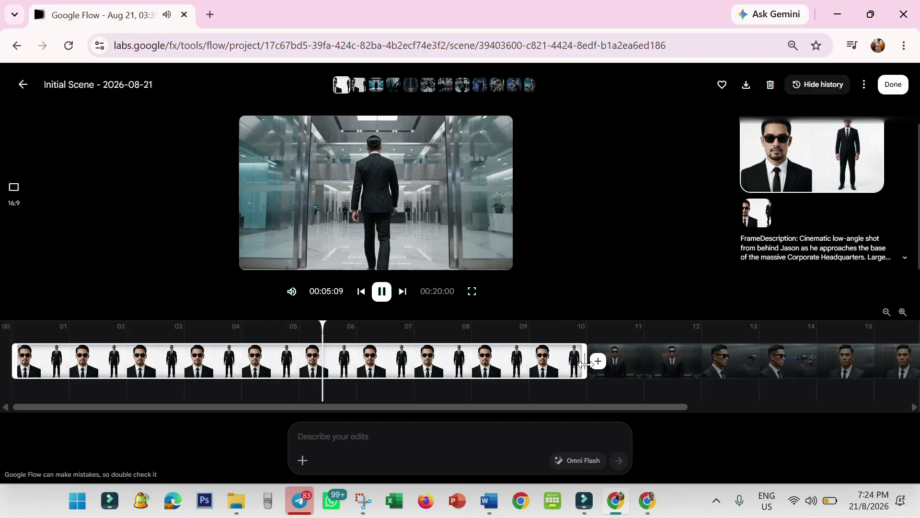
pyautogui.click(575, 325)
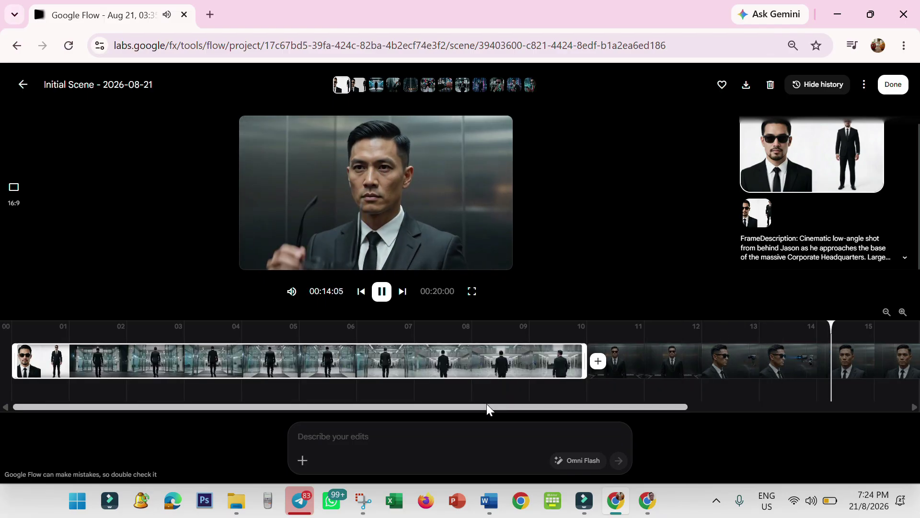
pyautogui.click(382, 293)
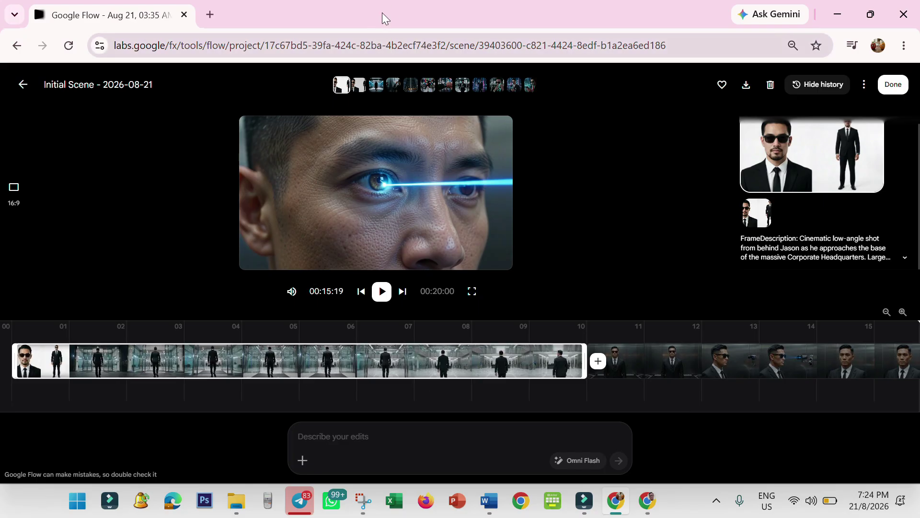
# Step: Switch to Wondershare Filmora and look through the VIDEO GEG MOVIE timeline, going back to its beginning
pyautogui.hotkey('alt', 'Tab')
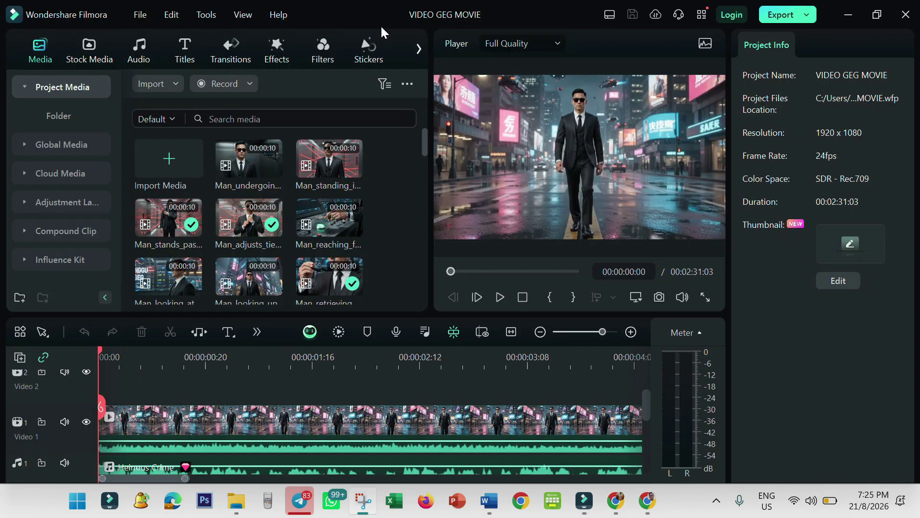
pyautogui.click(225, 364)
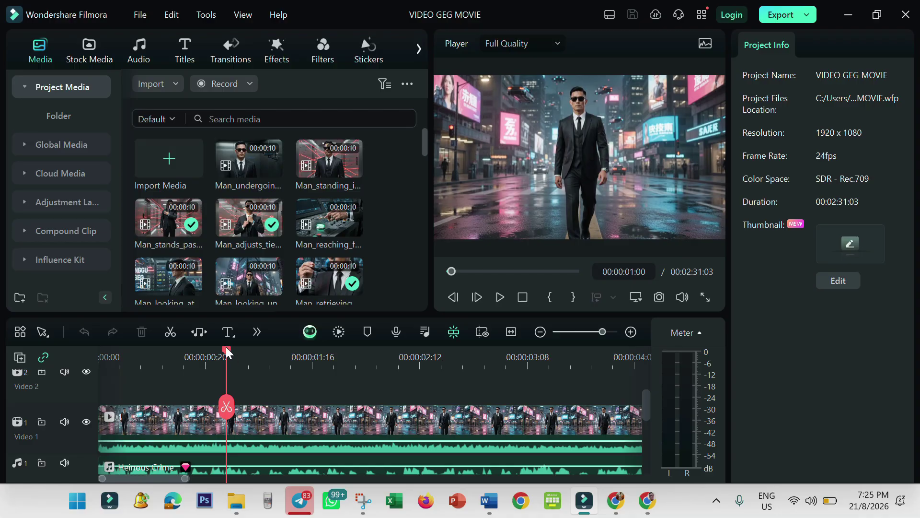
pyautogui.press('Home')
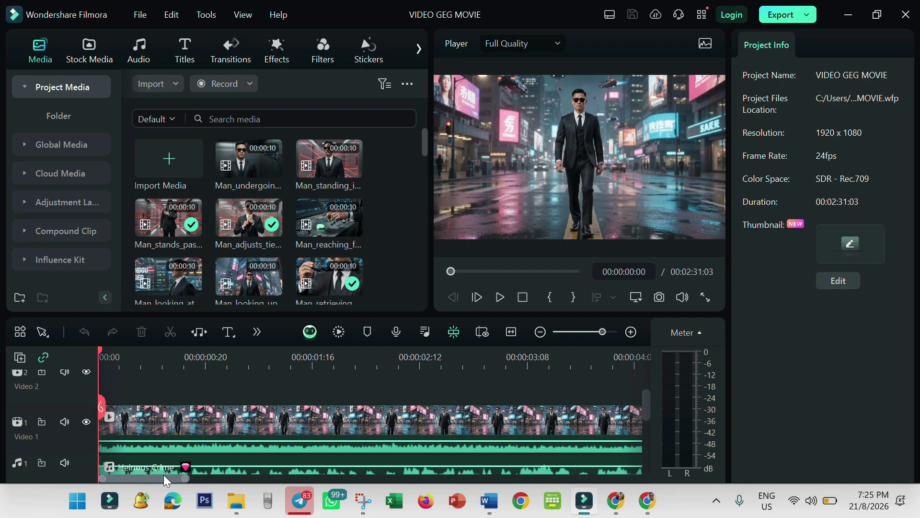
pyautogui.moveTo(163, 477); pyautogui.dragTo(430, 482)
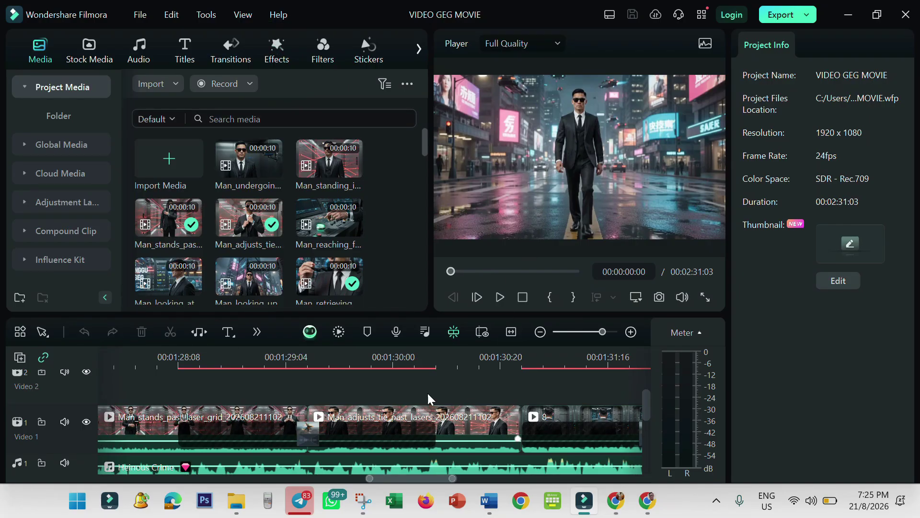
pyautogui.moveTo(403, 482); pyautogui.dragTo(91, 469)
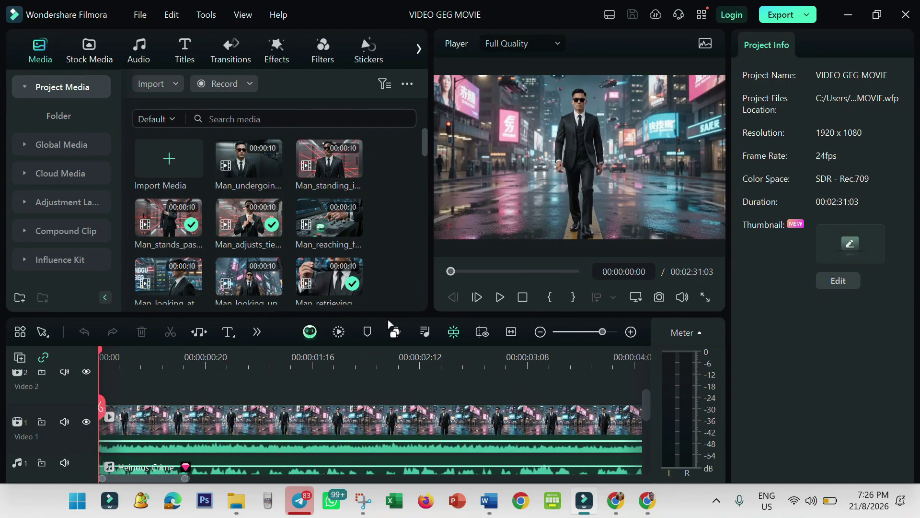
# Step: Preview the opening shots of the edited movie from the start, pause playback, and open the export settings
pyautogui.click(499, 298)
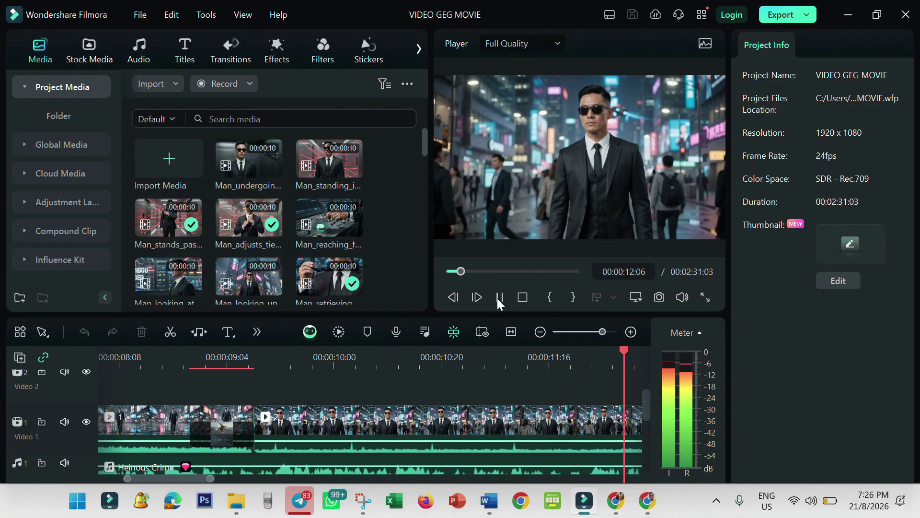
pyautogui.click(496, 298)
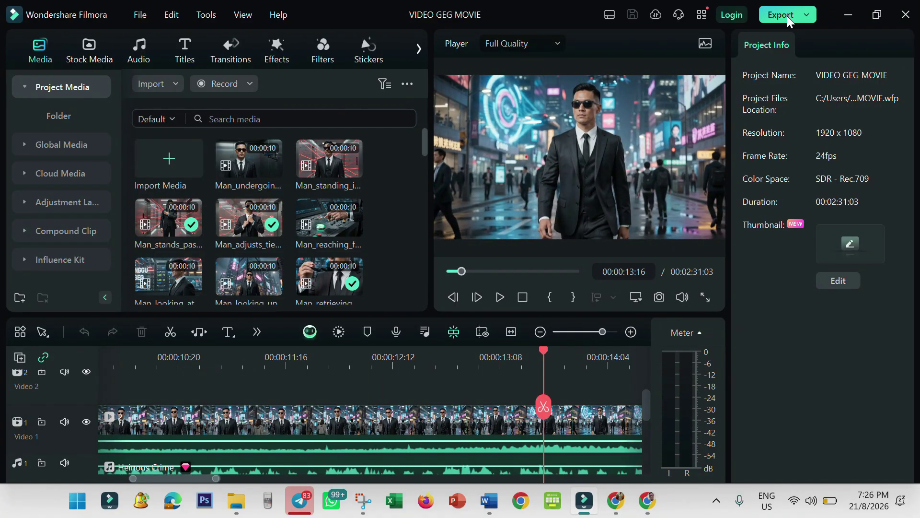
pyautogui.hotkey('ctrl', 'e')
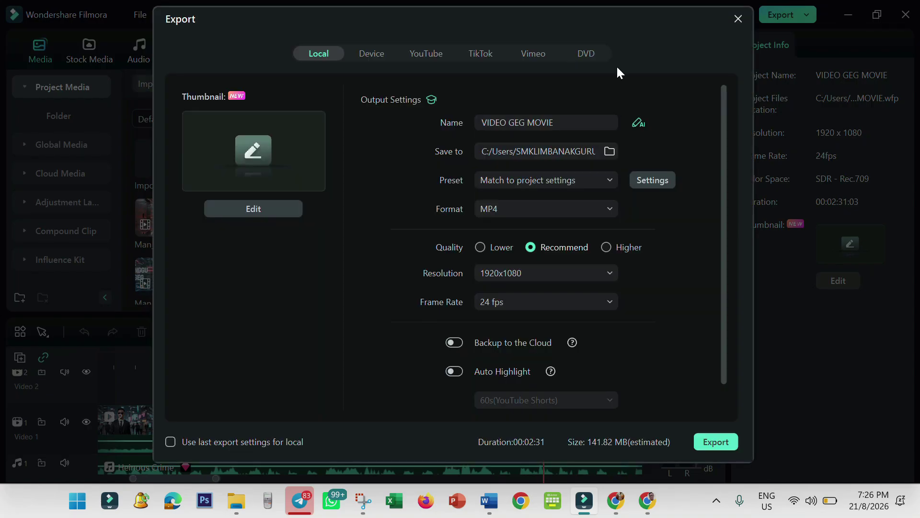